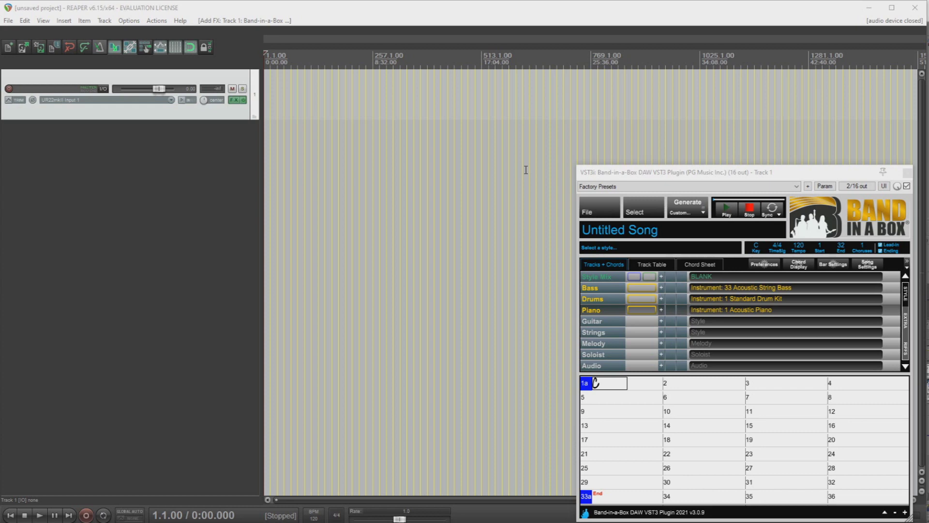
Open the Sally Gardens.SGU song in the Band-in-a-Box plugin.
{"action": "left_click", "coordinate": [598, 209]}
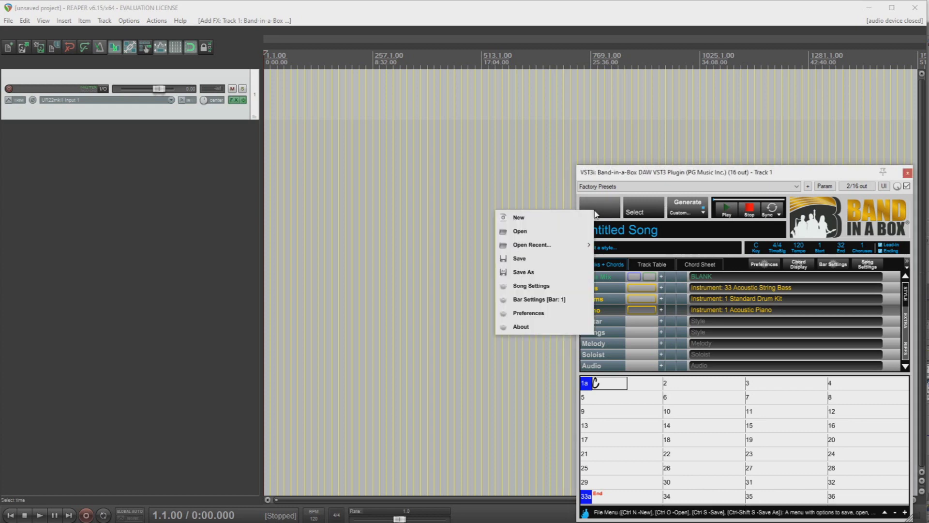
{"action": "left_click", "coordinate": [546, 236]}
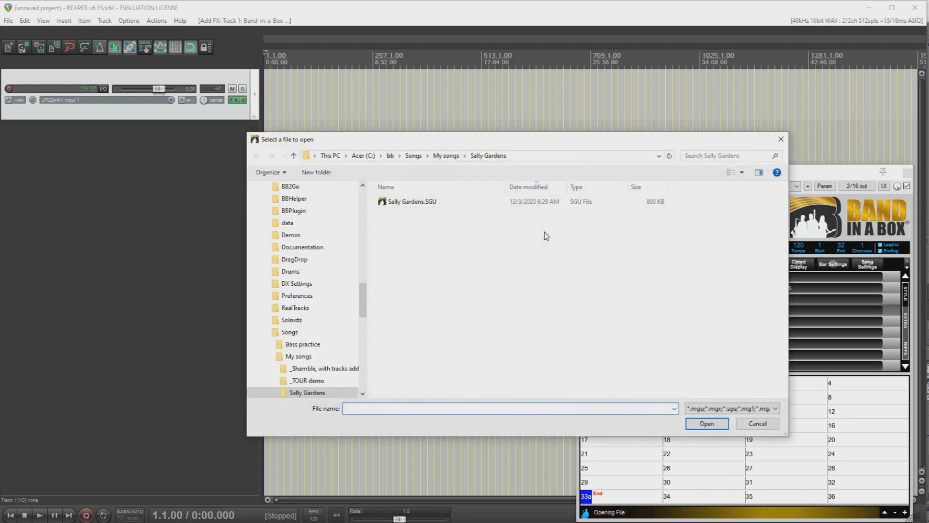
{"action": "left_click", "coordinate": [427, 203]}
{"action": "left_click", "coordinate": [705, 424]}
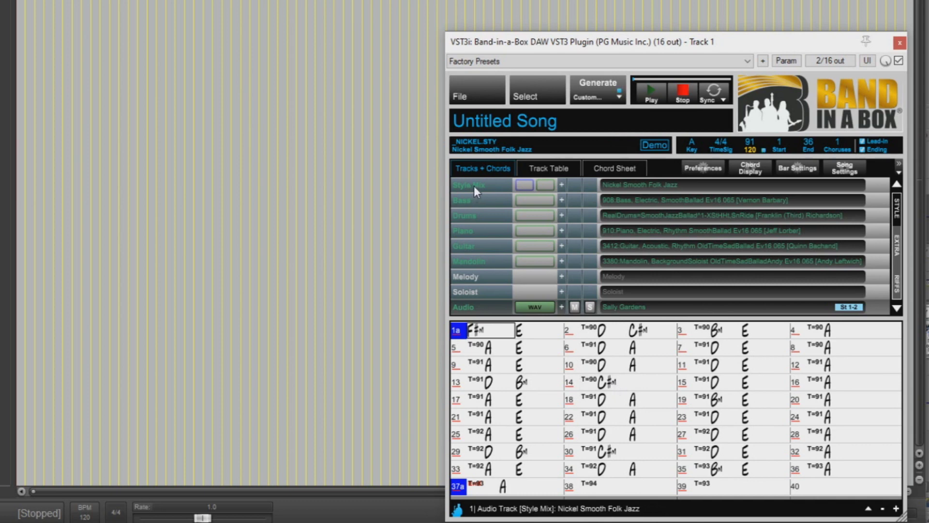
Switch between the Track Table, Chord Sheet and Tracks + Chords views, ending on Chord Sheet.
{"action": "left_click", "coordinate": [541, 175]}
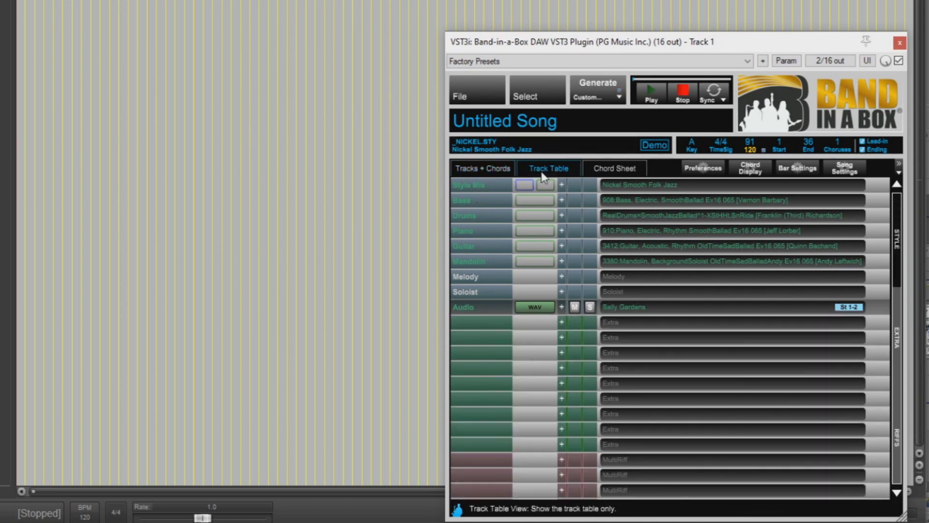
{"action": "left_click", "coordinate": [608, 171]}
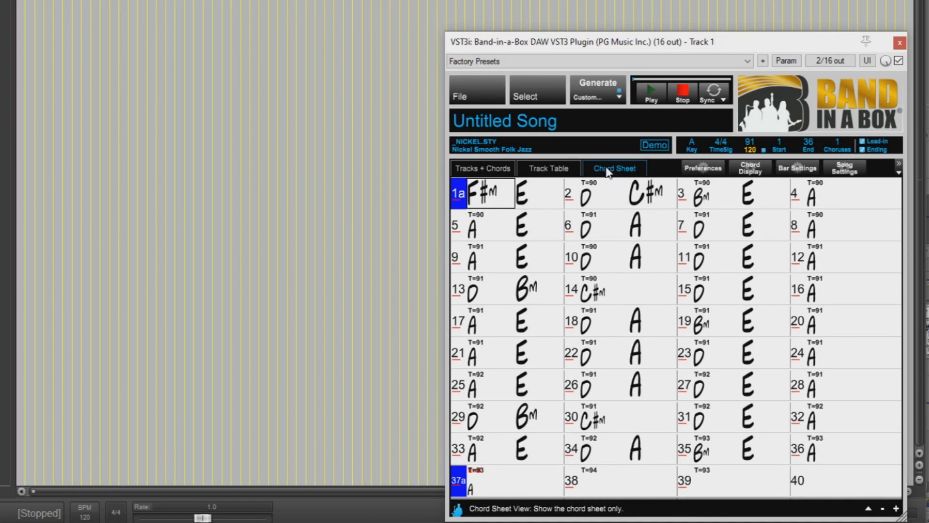
{"action": "left_click", "coordinate": [553, 170]}
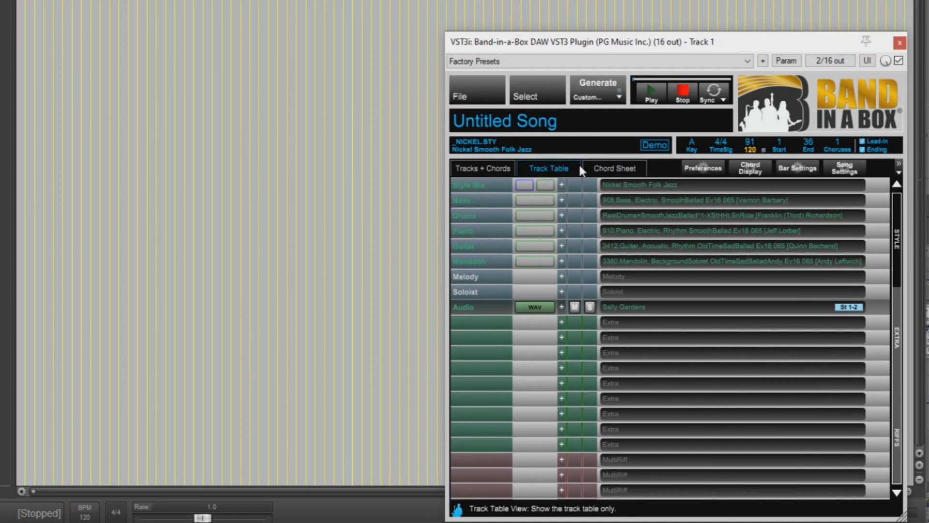
{"action": "left_click", "coordinate": [608, 165]}
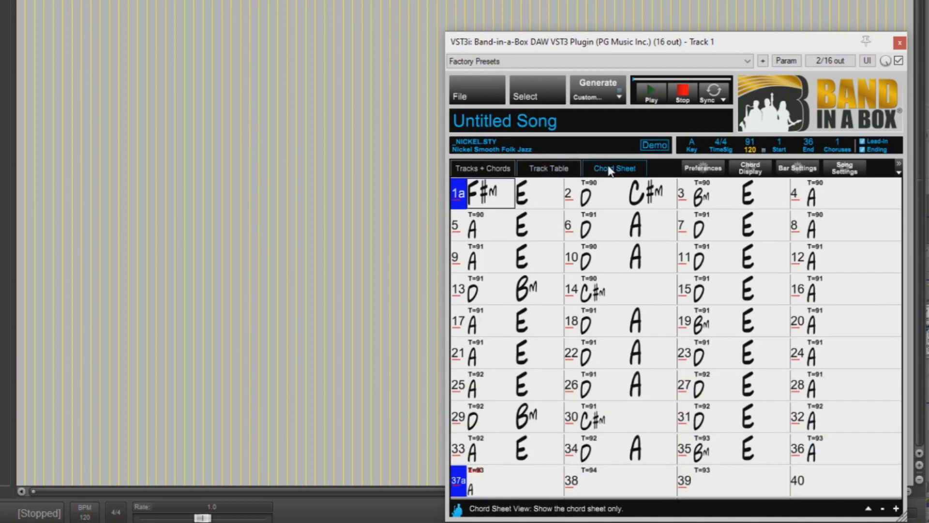
{"action": "left_click", "coordinate": [482, 169]}
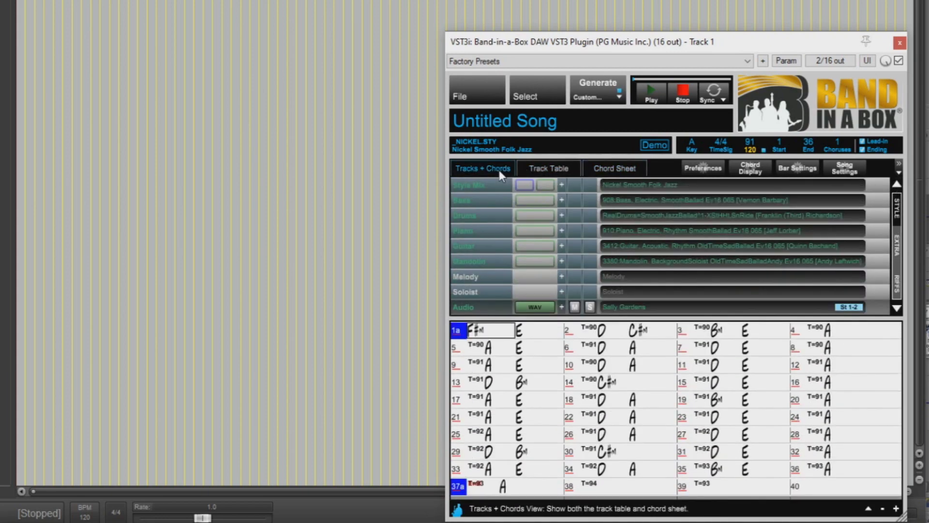
{"action": "left_click", "coordinate": [611, 167]}
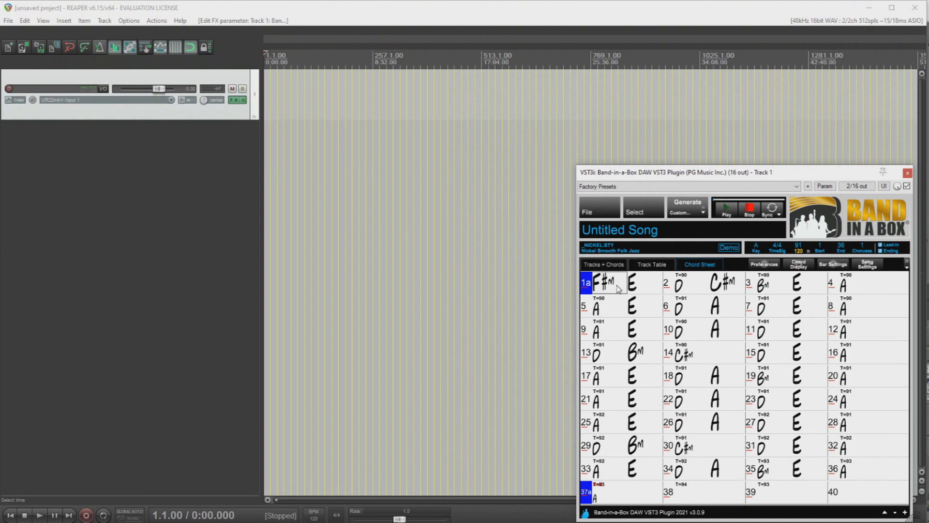
Drag the song's chords into the arrange view as MIDI, importing the tempo map.
{"action": "left_click", "coordinate": [499, 202]}
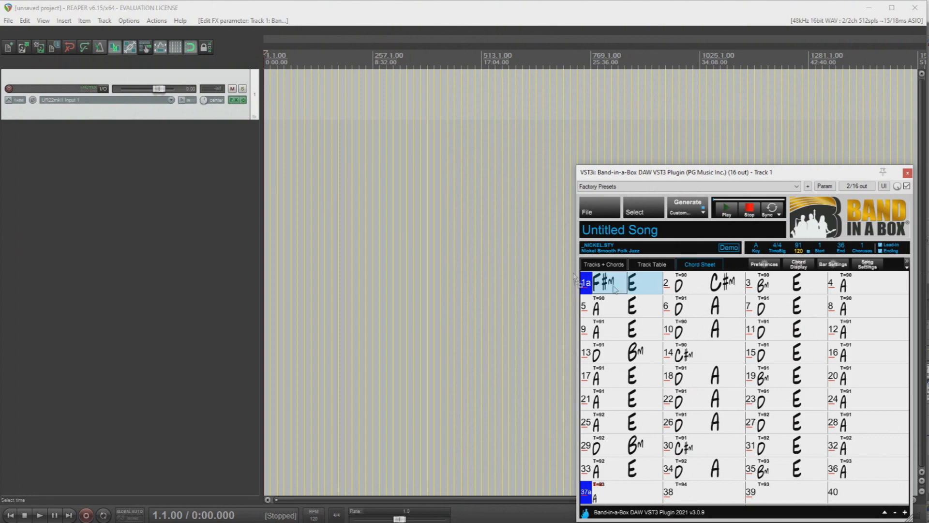
{"action": "left_click_drag", "start_coordinate": [572, 277], "coordinate": [265, 208]}
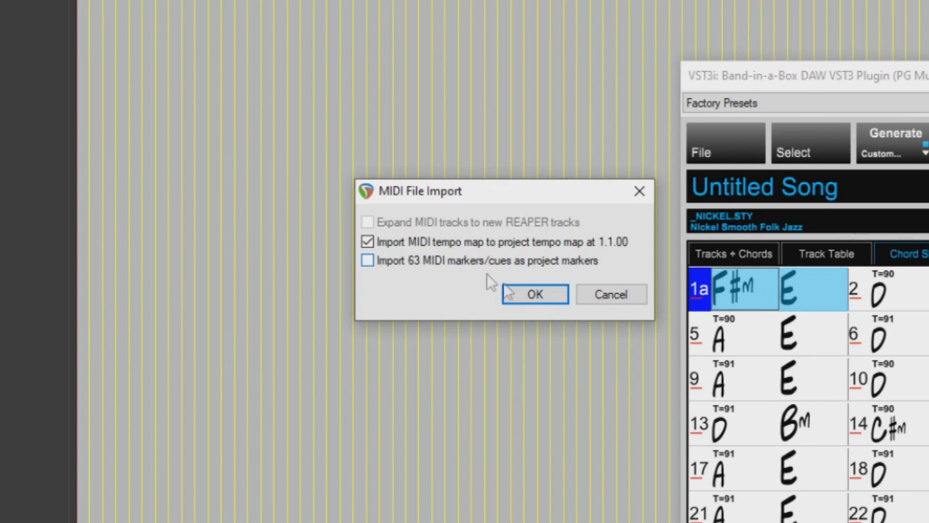
{"action": "left_click", "coordinate": [537, 298]}
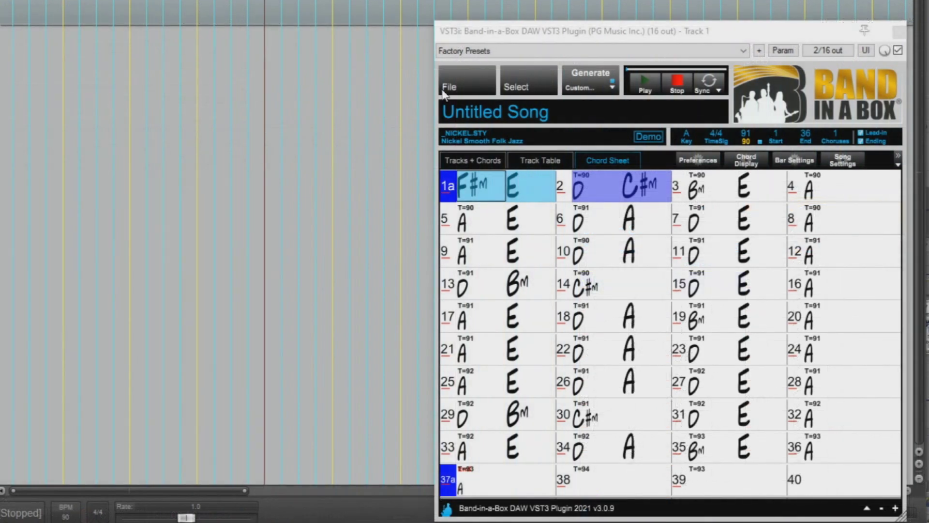
Keep Chord Label as the Chord Export Option in the plugin preferences.
{"action": "left_click", "coordinate": [590, 207]}
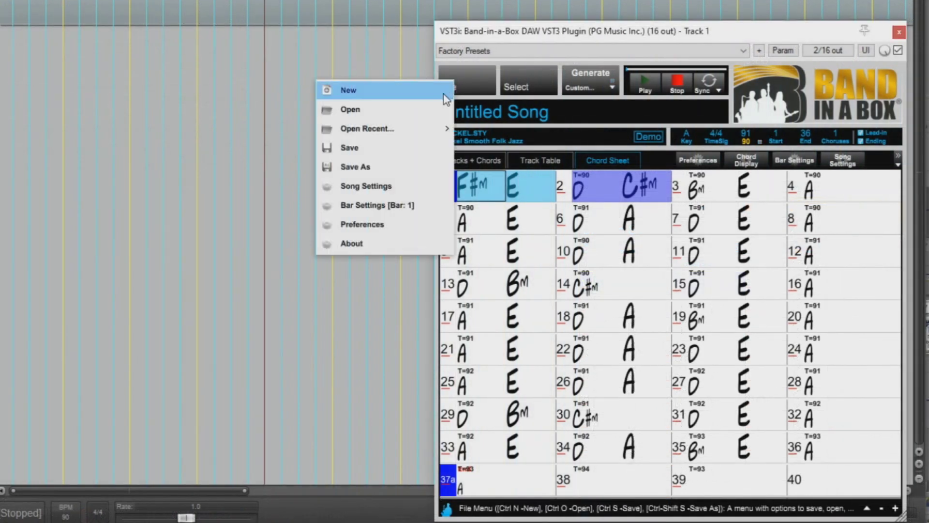
{"action": "left_click", "coordinate": [384, 224]}
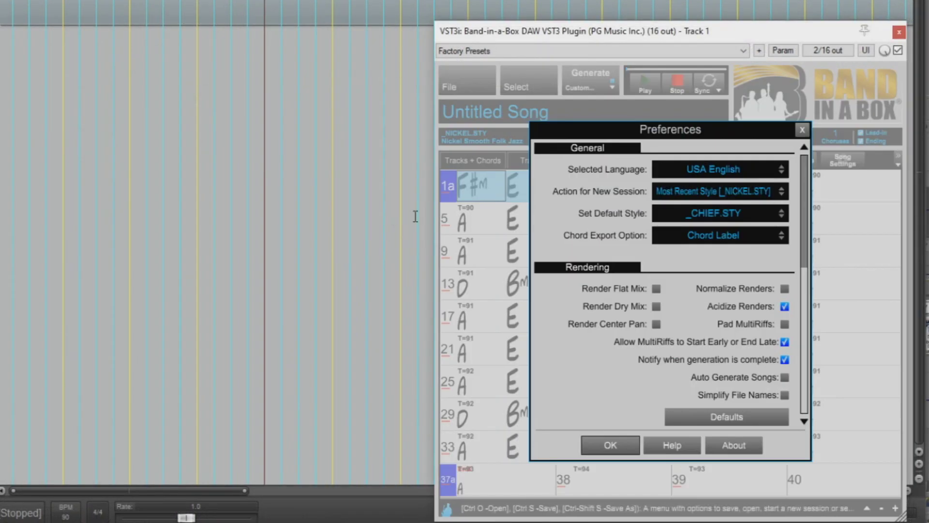
{"action": "left_click", "coordinate": [712, 237]}
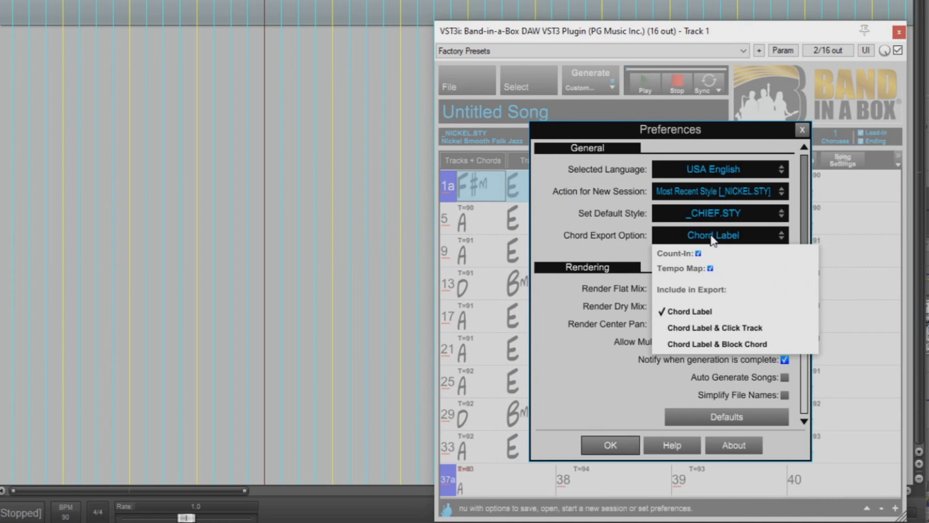
{"action": "left_click", "coordinate": [731, 343]}
{"action": "left_click", "coordinate": [610, 445]}
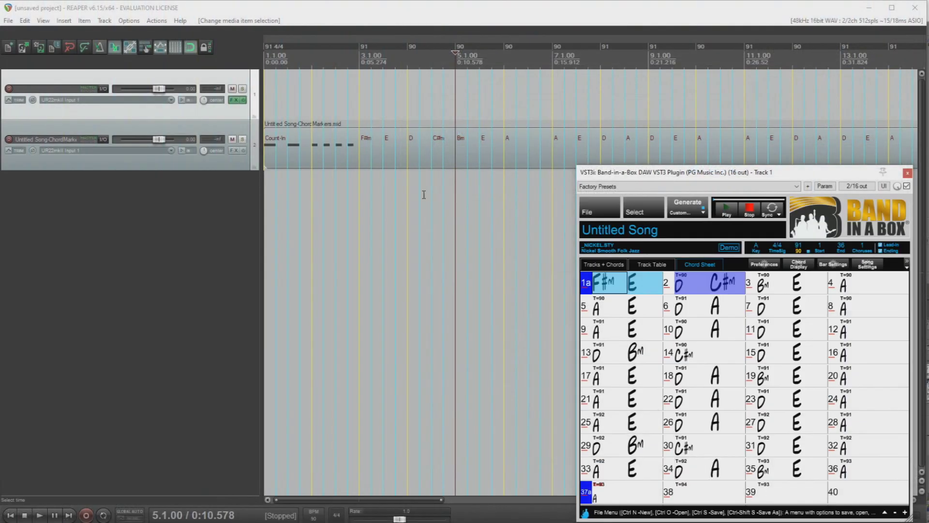
Add the sforzando instrument to track 2 from recently used FX.
{"action": "right_click", "coordinate": [235, 154]}
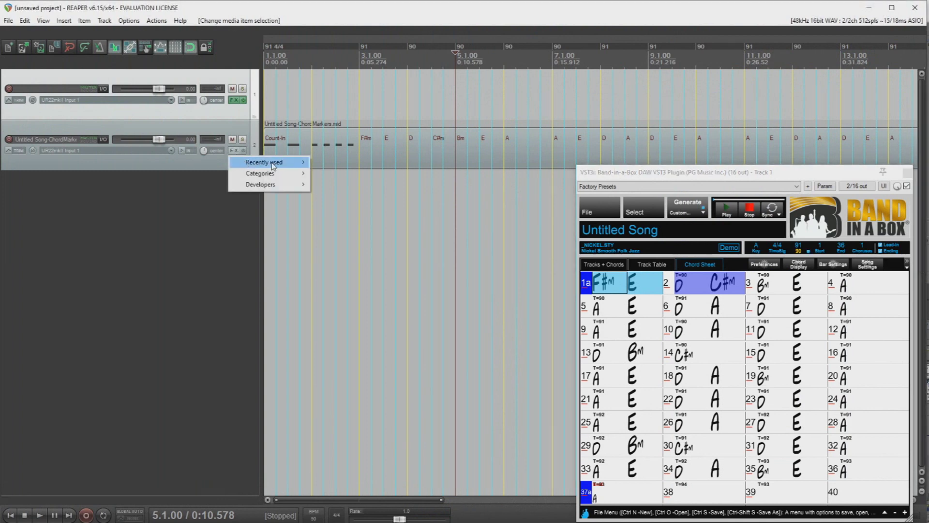
{"action": "mouse_move", "coordinate": [266, 162]}
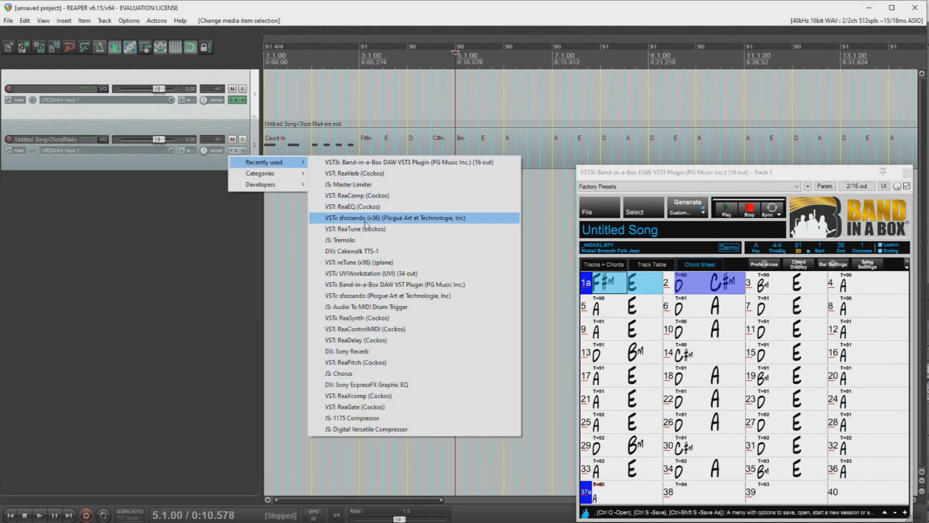
{"action": "left_click", "coordinate": [351, 218]}
Load the Jazz Brushes Kit in sforzando, close its window, and show the Track Table.
{"action": "left_click", "coordinate": [185, 122]}
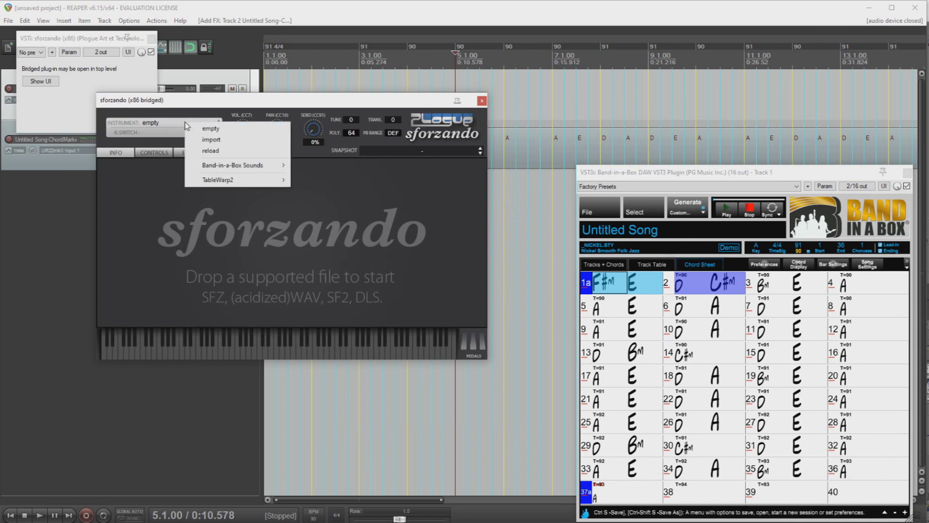
{"action": "mouse_move", "coordinate": [276, 169]}
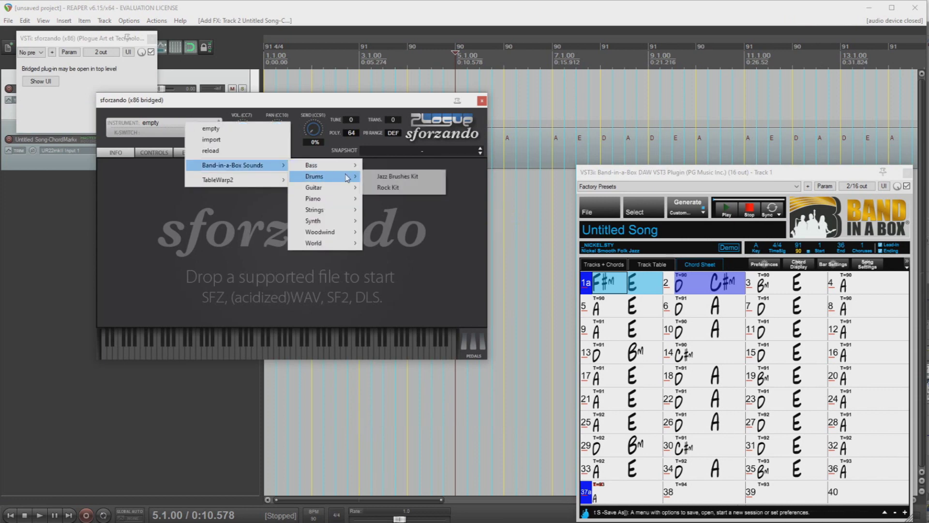
{"action": "left_click", "coordinate": [397, 176]}
{"action": "left_click", "coordinate": [231, 71]}
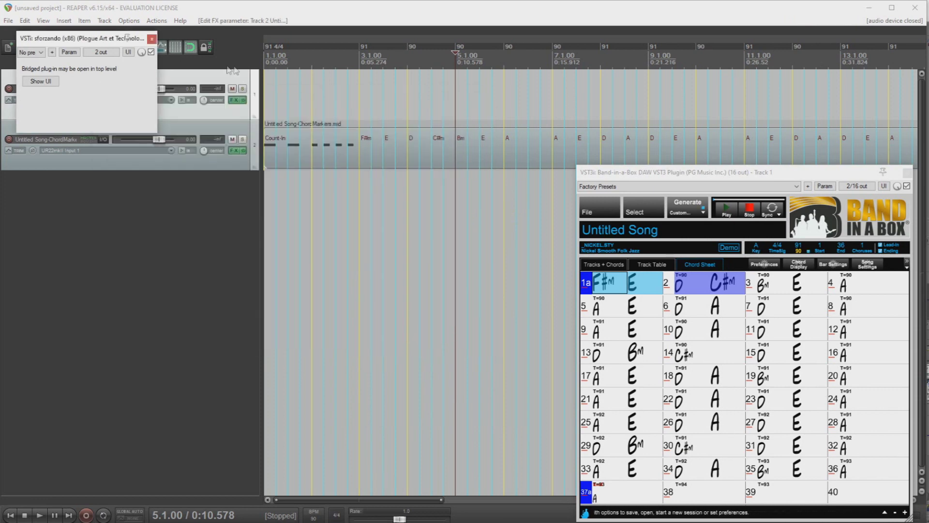
{"action": "left_click", "coordinate": [152, 39]}
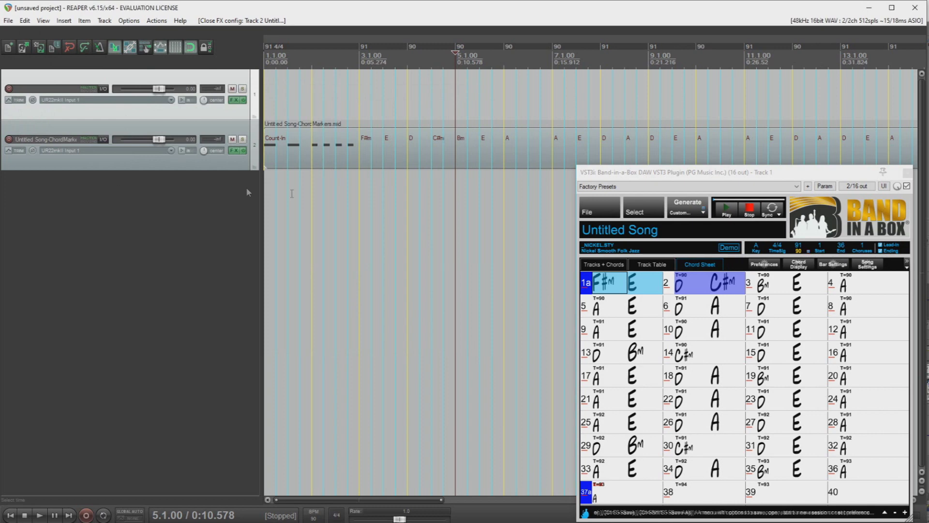
{"action": "left_click", "coordinate": [653, 265]}
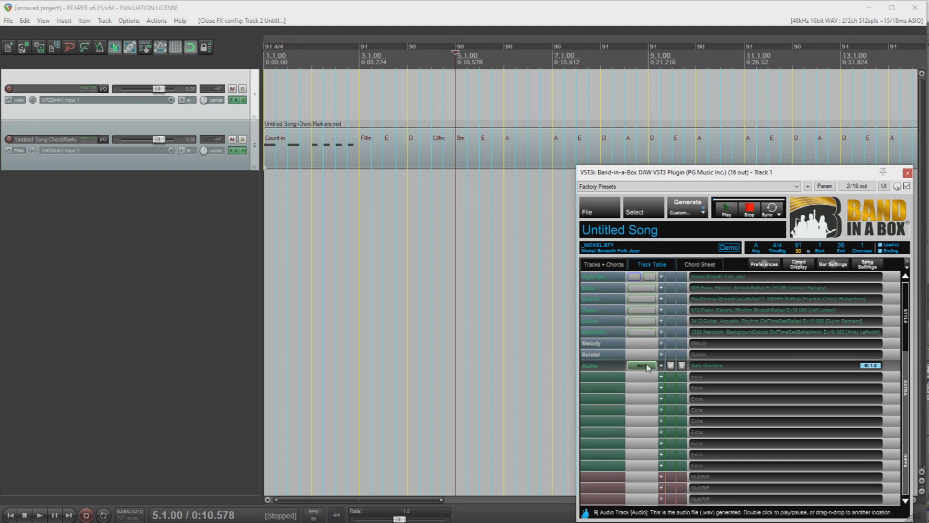
Drag the plugin's Sally Gardens WAV onto a new third track and select the item.
{"action": "left_click_drag", "start_coordinate": [651, 370], "coordinate": [212, 215]}
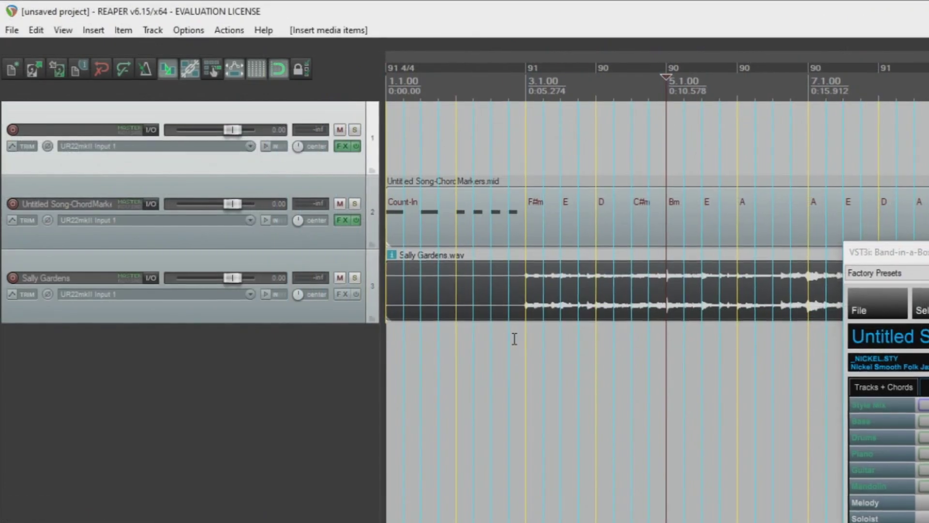
{"action": "left_click", "coordinate": [352, 231]}
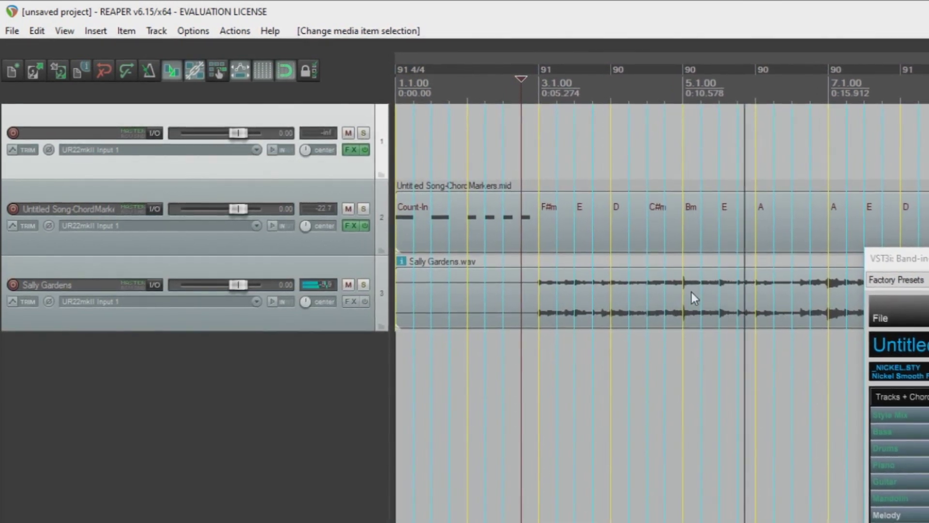
{"action": "left_click", "coordinate": [692, 292]}
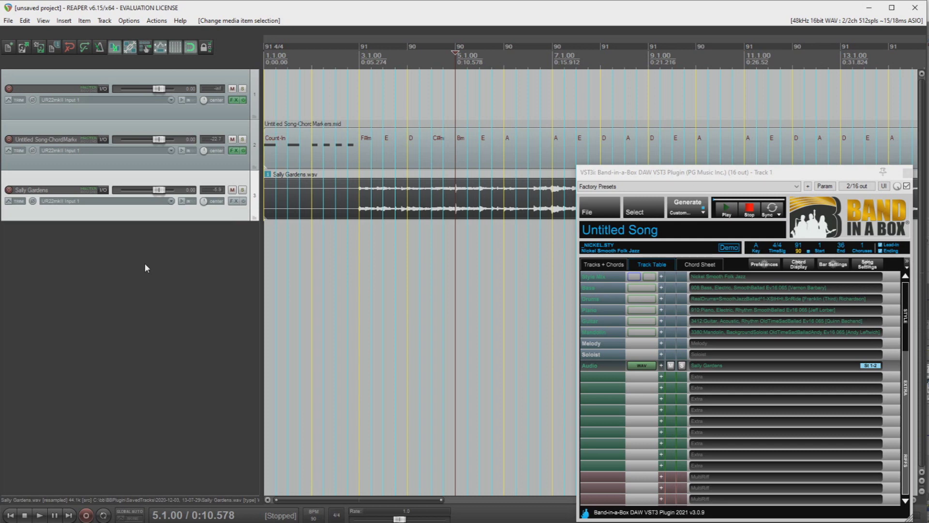
Insert two new tracks both recording from Mono UR22mkII Input 2.
{"action": "right_click", "coordinate": [144, 264]}
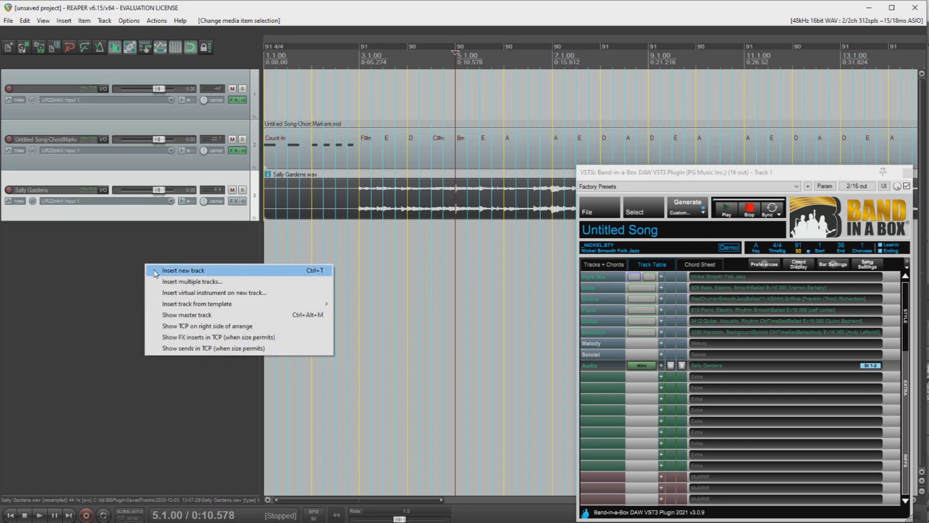
{"action": "left_click", "coordinate": [169, 281]}
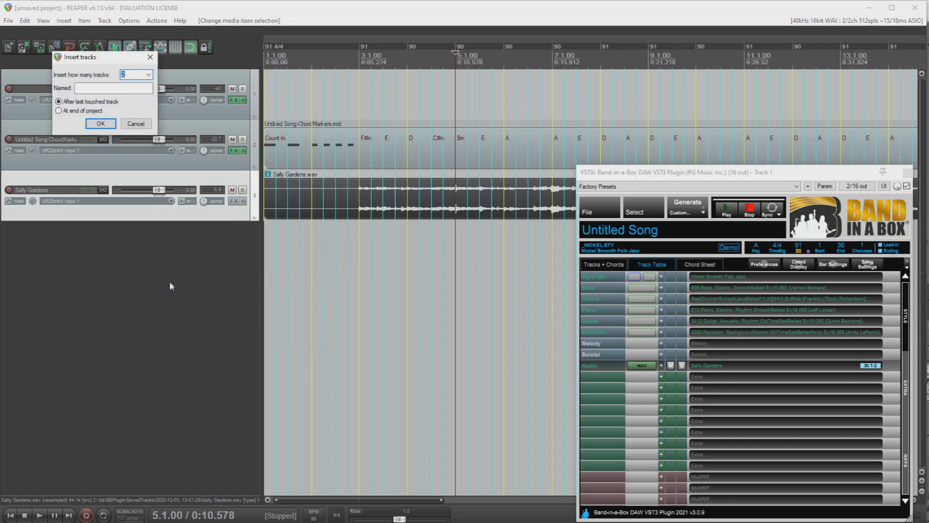
{"action": "left_click", "coordinate": [101, 124]}
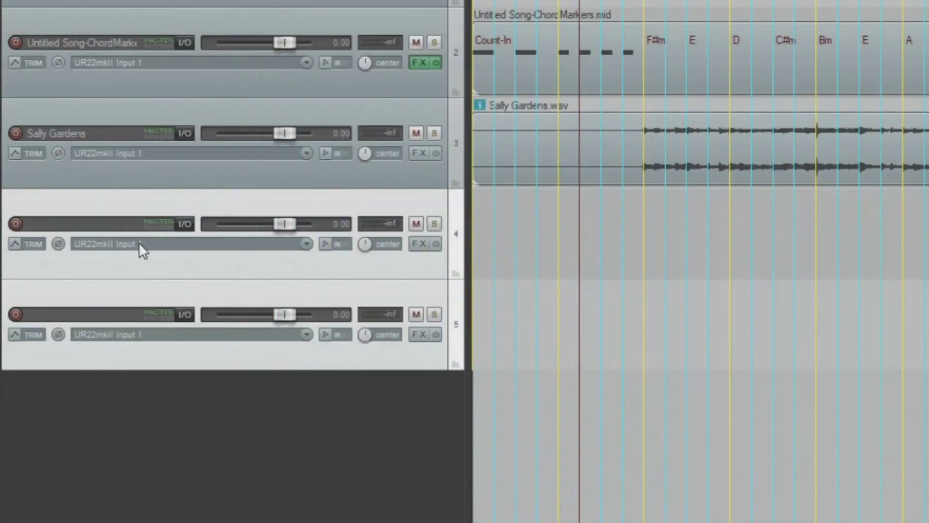
{"action": "left_click", "coordinate": [171, 332]}
{"action": "mouse_move", "coordinate": [334, 372]}
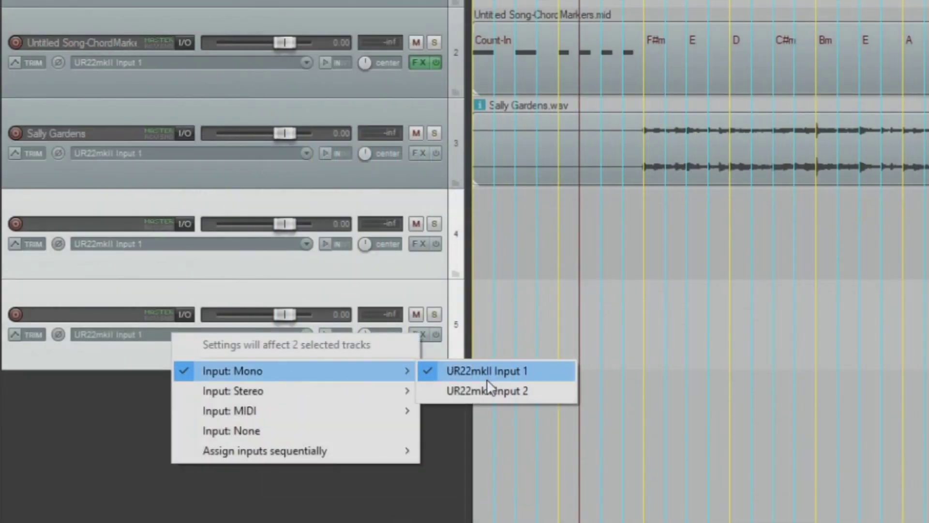
{"action": "left_click", "coordinate": [491, 391]}
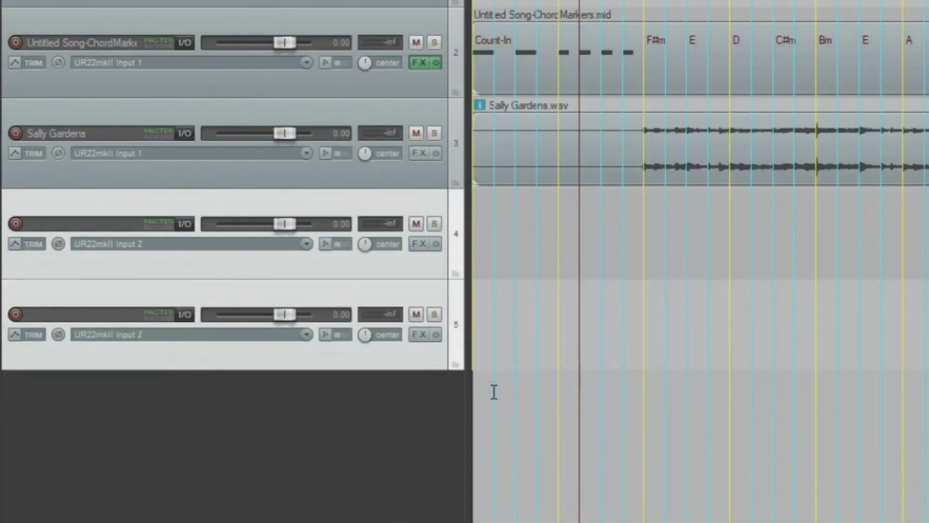
Name tracks 4 and 5 'AcBass, soundhole' and 'AcBass, fretboard', then show the Chord Sheet.
{"action": "double_click", "coordinate": [52, 224]}
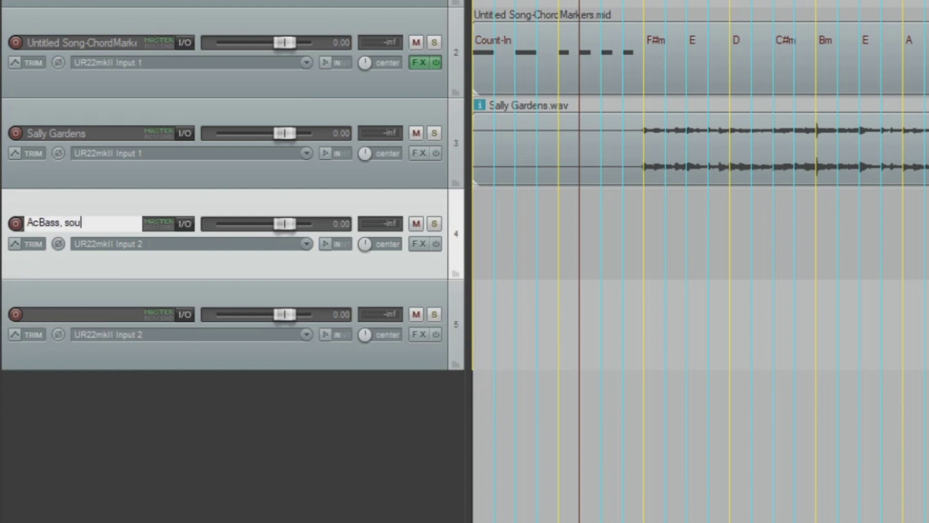
{"action": "type", "text": "AcBass, soundhole"}
{"action": "key", "text": "Return"}
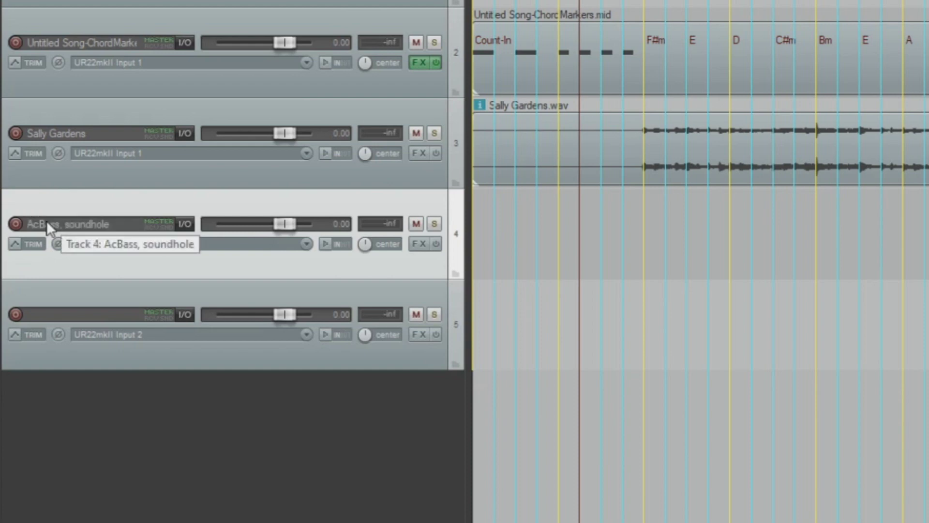
{"action": "double_click", "coordinate": [48, 314]}
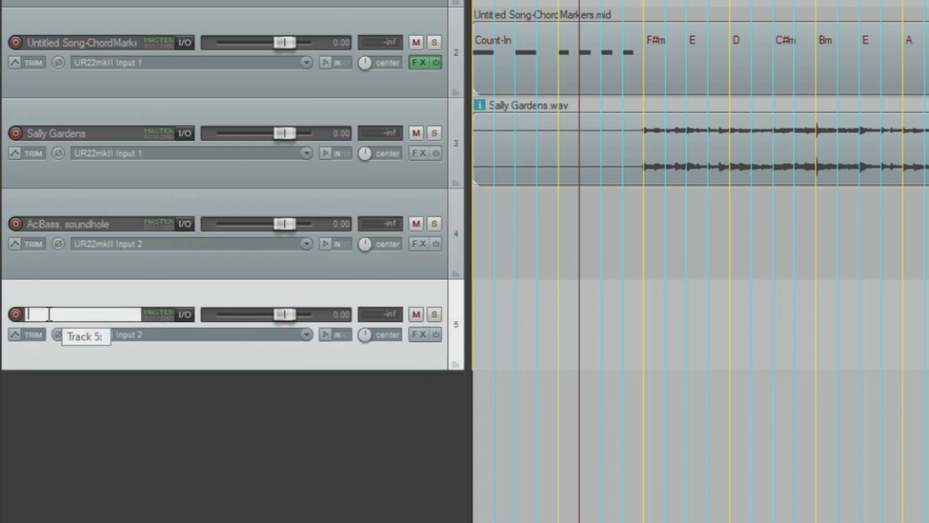
{"action": "type", "text": "AcBass"}
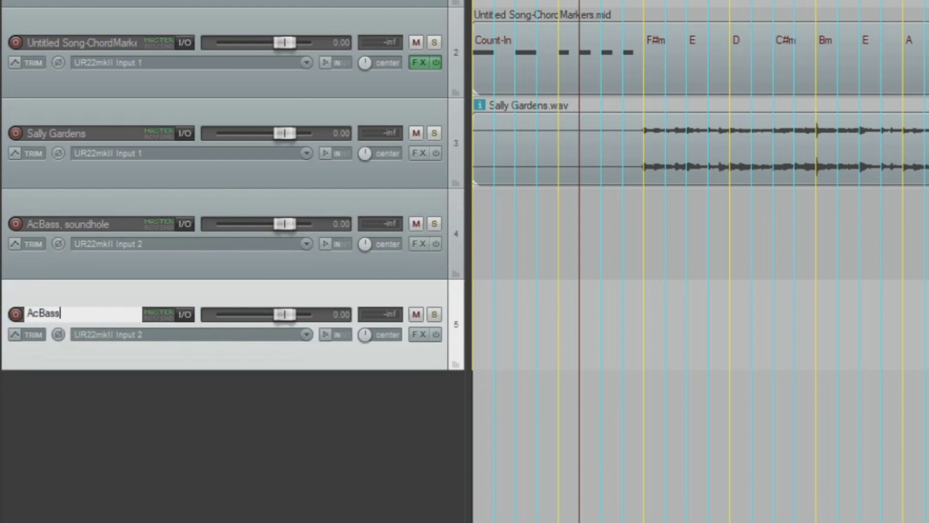
{"action": "type", "text": ", fretboard"}
{"action": "key", "text": "Return"}
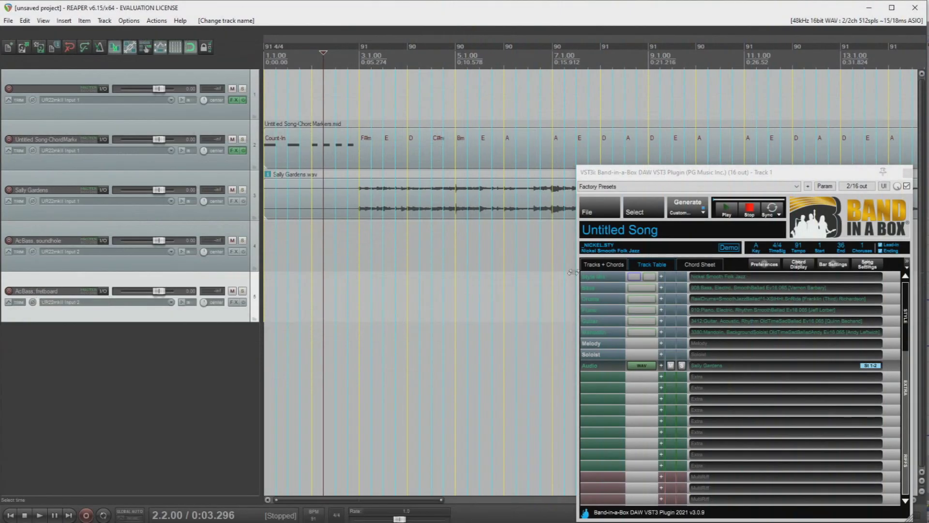
{"action": "left_click", "coordinate": [690, 265]}
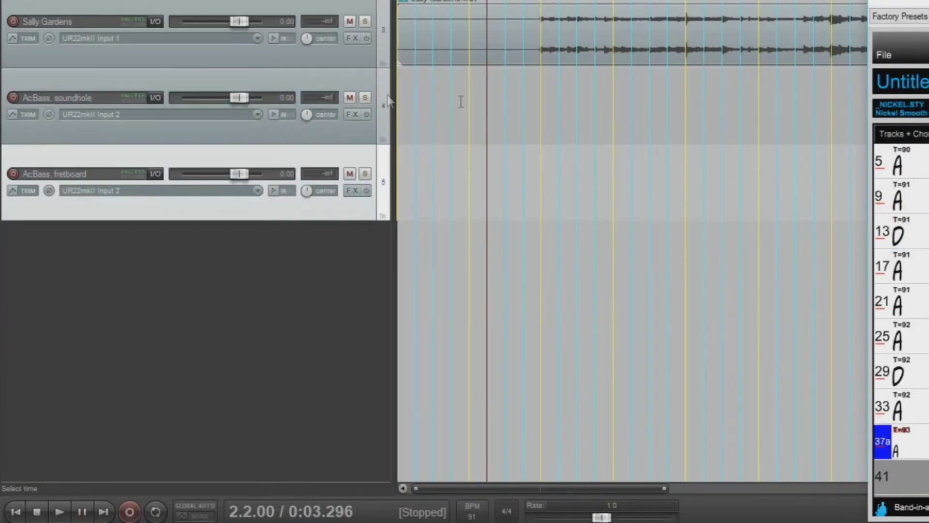
Arm both AcBass tracks, return to the project start, and record bass takes.
{"action": "left_click", "coordinate": [13, 97]}
{"action": "left_click", "coordinate": [13, 173]}
{"action": "left_click", "coordinate": [15, 512]}
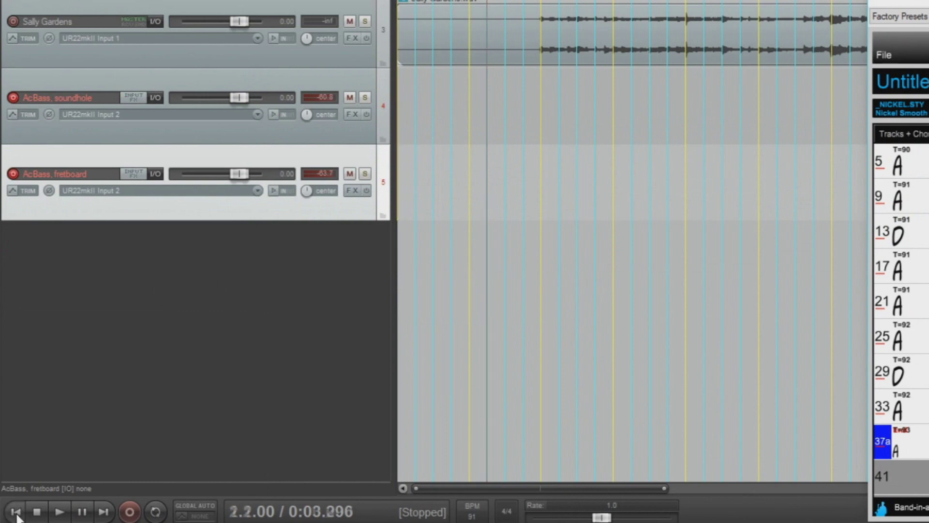
{"action": "left_click", "coordinate": [130, 512]}
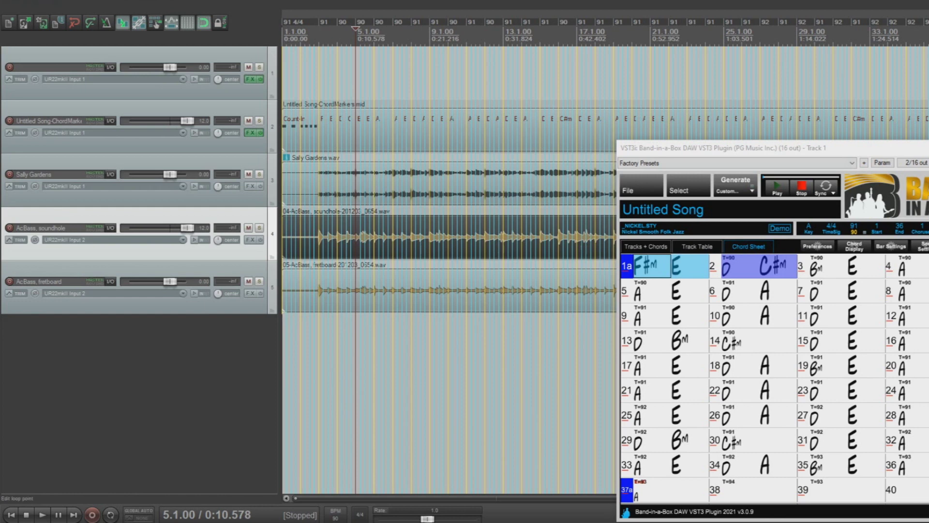
Import the Down by the Salley Gardens mp3 from Explorer and move its track to slot 4.
{"action": "key", "text": "alt+Tab"}
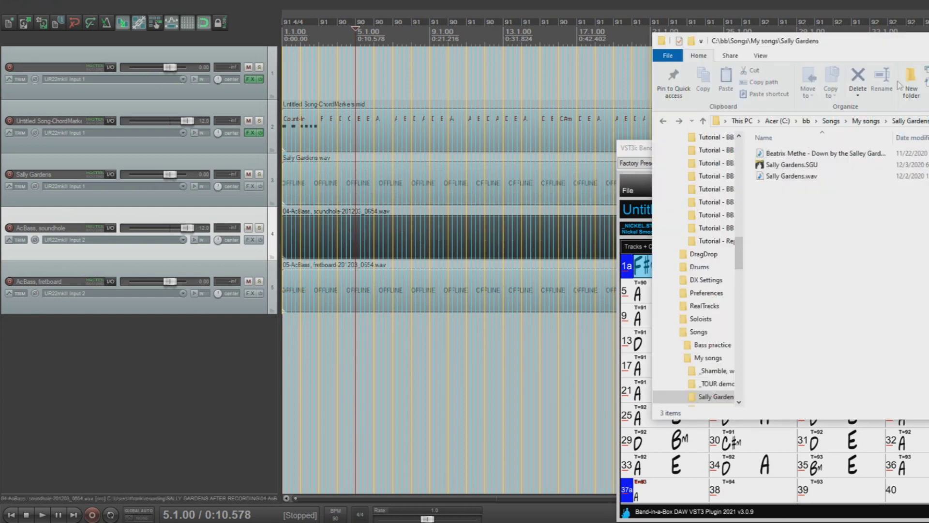
{"action": "left_click_drag", "start_coordinate": [795, 151], "coordinate": [301, 354]}
{"action": "left_click", "coordinate": [259, 348]}
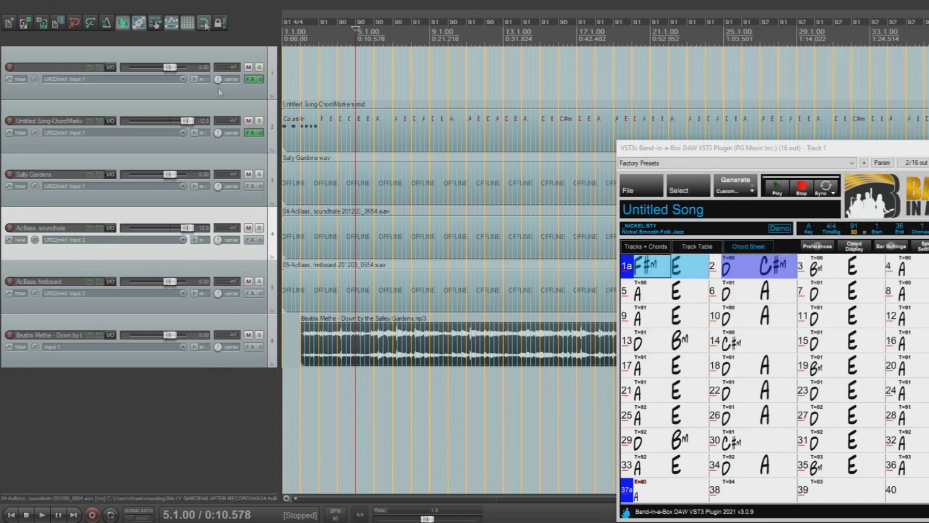
{"action": "left_click_drag", "start_coordinate": [251, 327], "coordinate": [248, 213]}
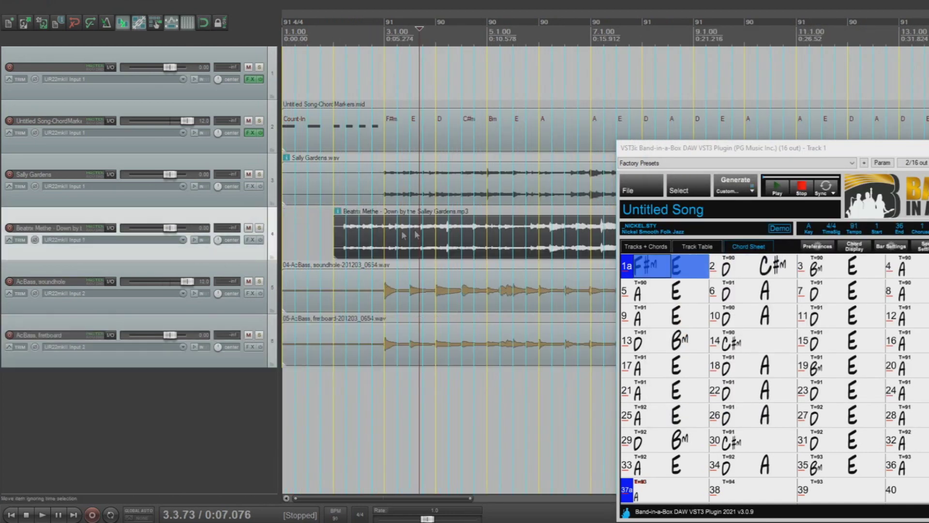
Slide the mp3 item to line up with the song's first chord, then select both AcBass recordings.
{"action": "left_click", "coordinate": [395, 233]}
{"action": "scroll", "coordinate": [395, 234], "scroll_direction": "up", "scroll_amount": 4}
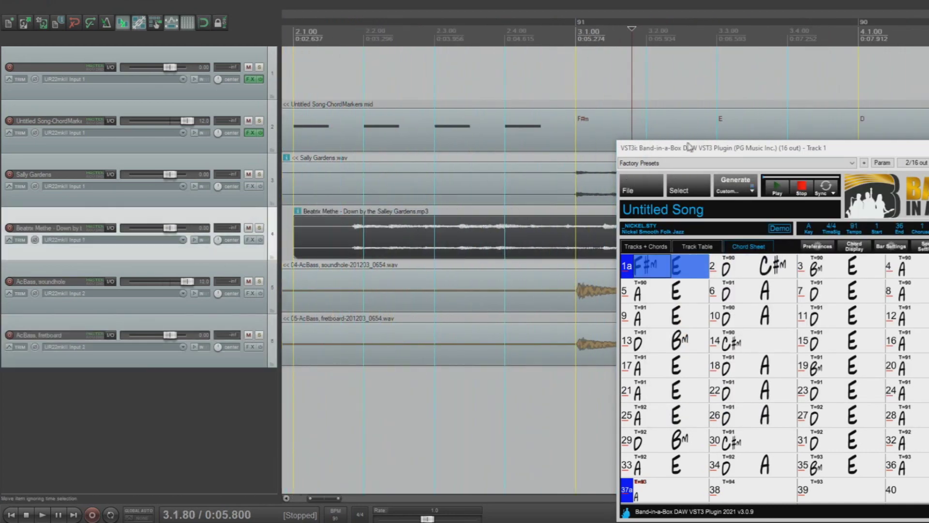
{"action": "left_click_drag", "start_coordinate": [694, 138], "coordinate": [904, 121]}
{"action": "left_click_drag", "start_coordinate": [394, 252], "coordinate": [593, 238]}
{"action": "scroll", "coordinate": [582, 234], "scroll_direction": "up", "scroll_amount": 5}
{"action": "scroll", "coordinate": [505, 229], "scroll_direction": "down", "scroll_amount": 5}
{"action": "scroll", "coordinate": [509, 229], "scroll_direction": "up", "scroll_amount": 2}
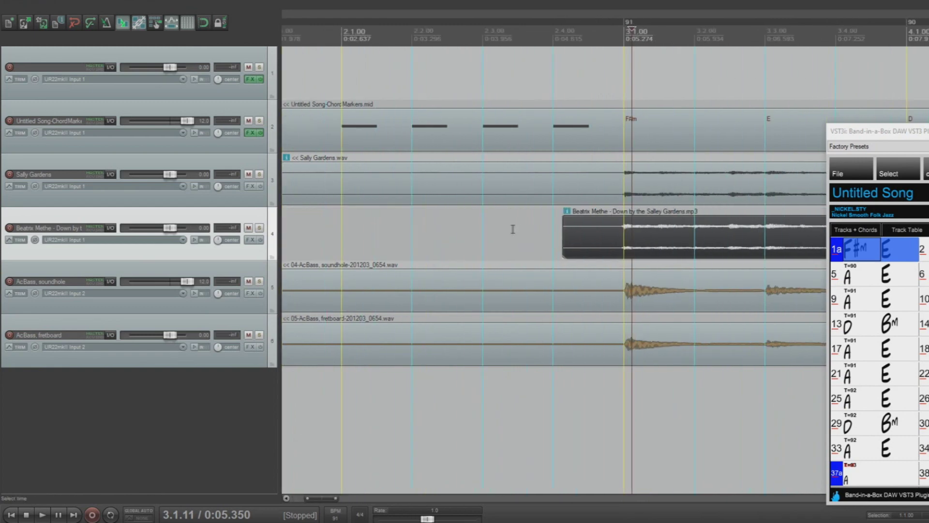
{"action": "left_click", "coordinate": [563, 277]}
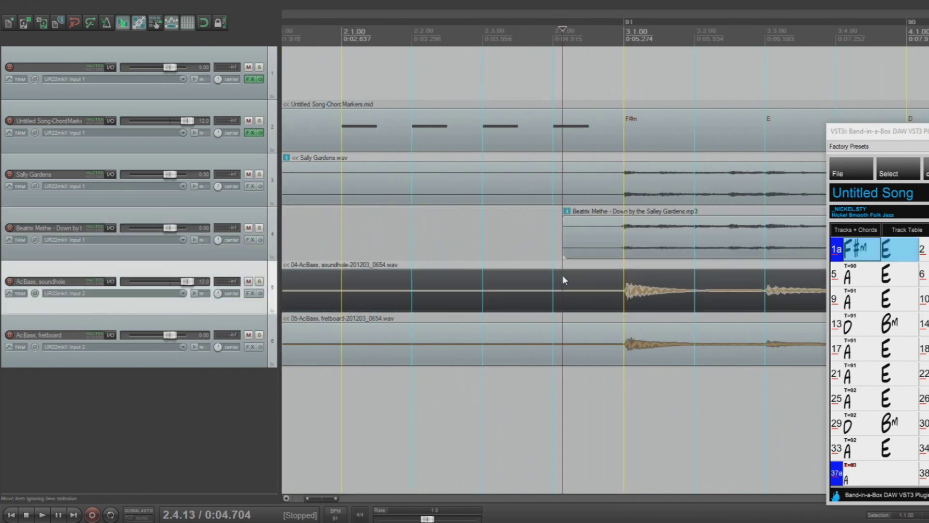
{"action": "left_click", "coordinate": [562, 342], "text": "ctrl"}
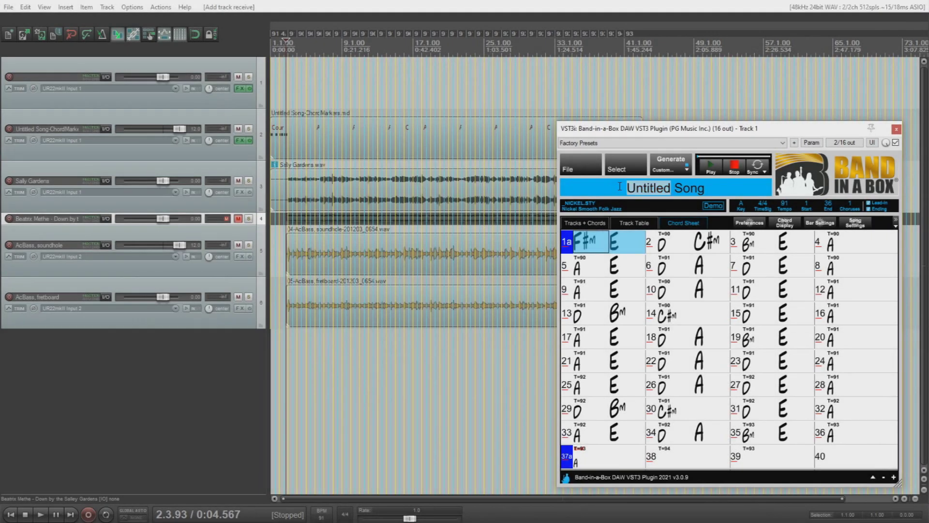
Retitle the song 'Sally Gardens' and show the Track Table's extra-track choices.
{"action": "type", "text": "Sally Gard"}
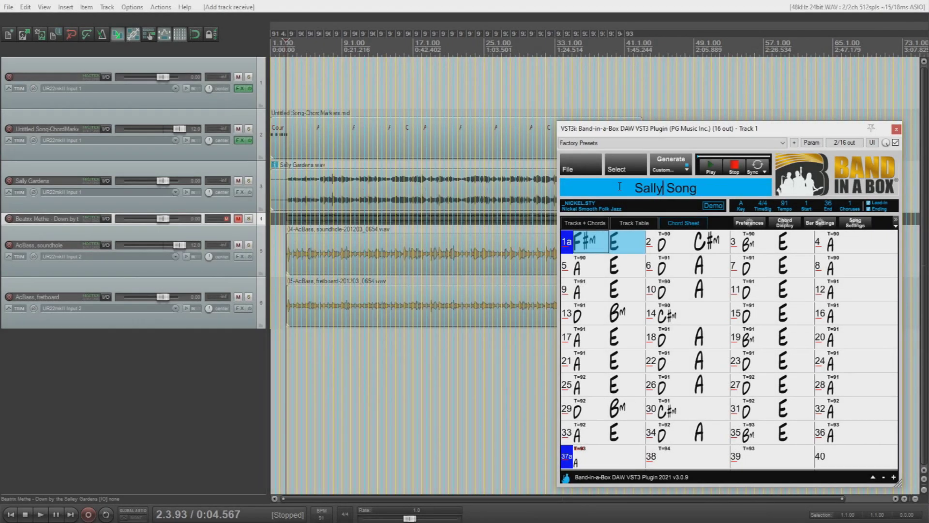
{"action": "type", "text": "ens"}
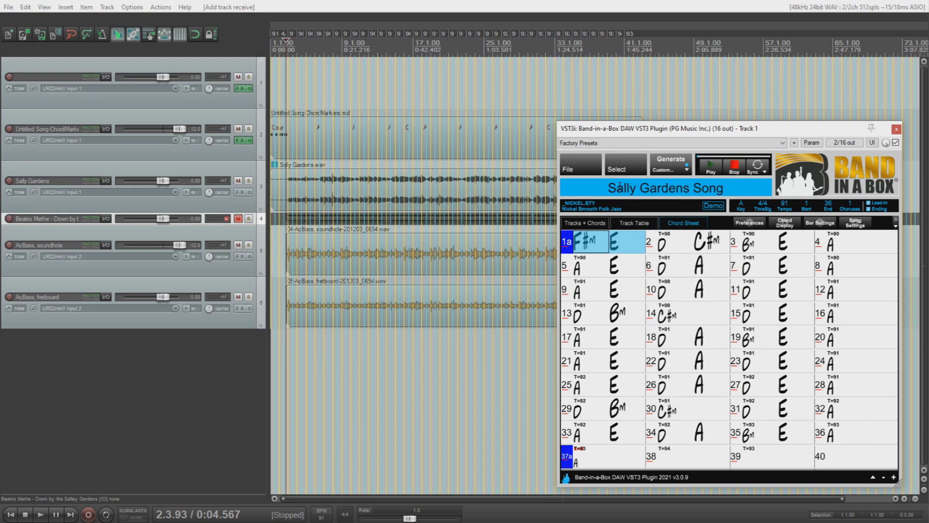
{"action": "key", "text": "Delete"}
{"action": "key", "text": "Delete"}
{"action": "key", "text": "Delete"}
{"action": "key", "text": "Delete"}
{"action": "key", "text": "Delete"}
{"action": "key", "text": "Return"}
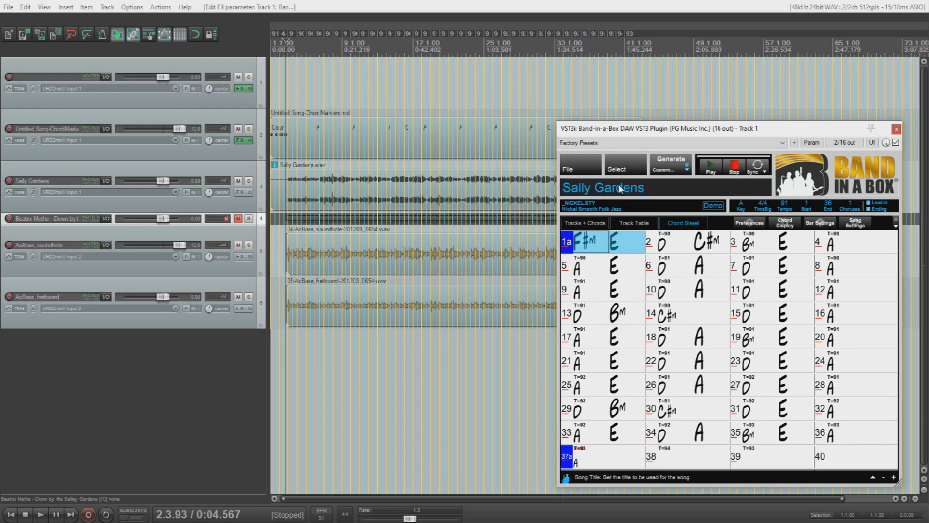
{"action": "left_click", "coordinate": [643, 223]}
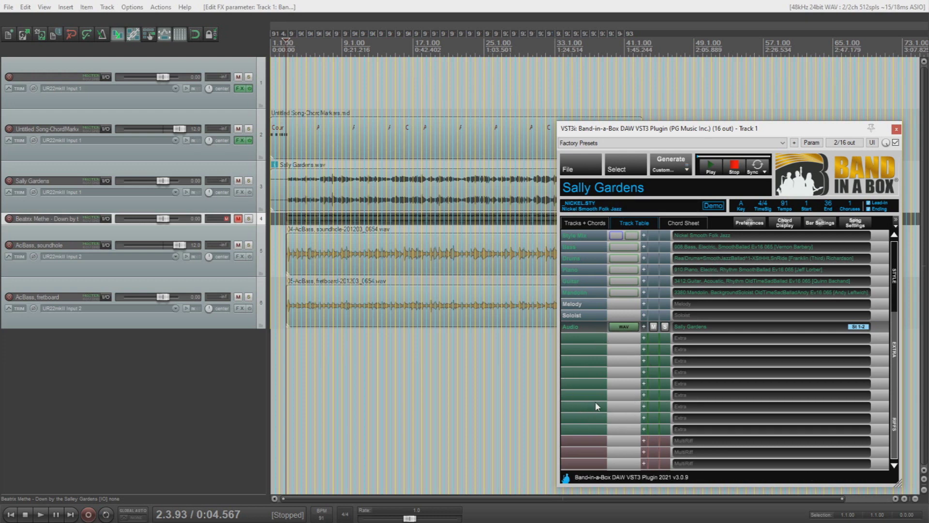
{"action": "left_click", "coordinate": [644, 338]}
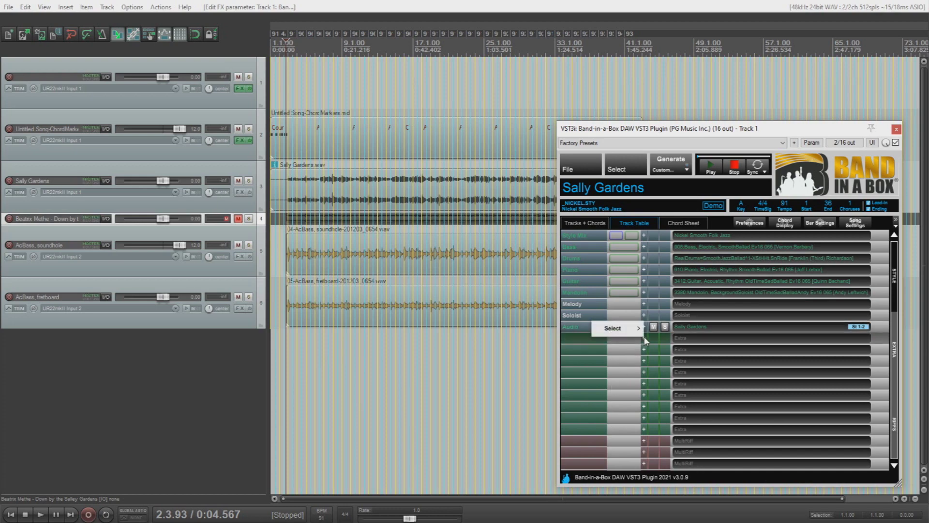
Give the Drums 2 extra track the ElecHipHopMinimal RealDrums style.
{"action": "mouse_move", "coordinate": [635, 329]}
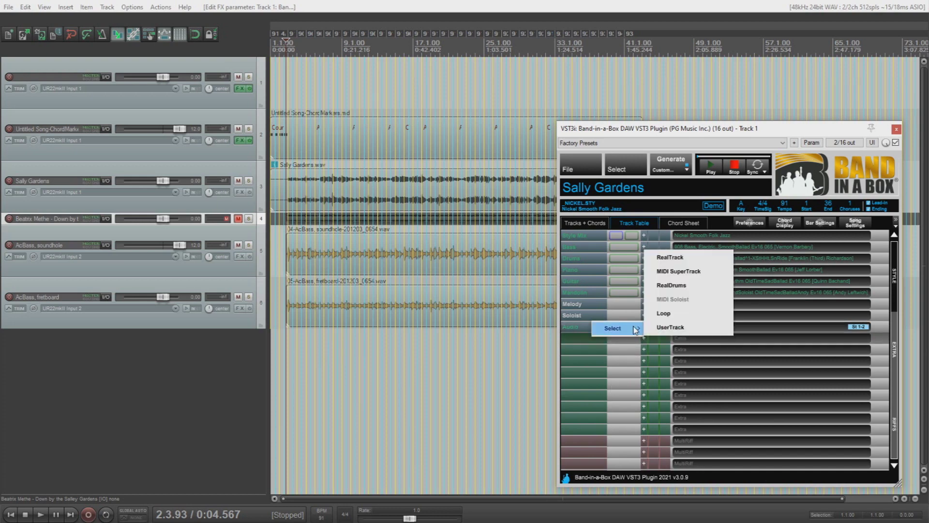
{"action": "left_click", "coordinate": [679, 289]}
{"action": "left_click", "coordinate": [231, 68]}
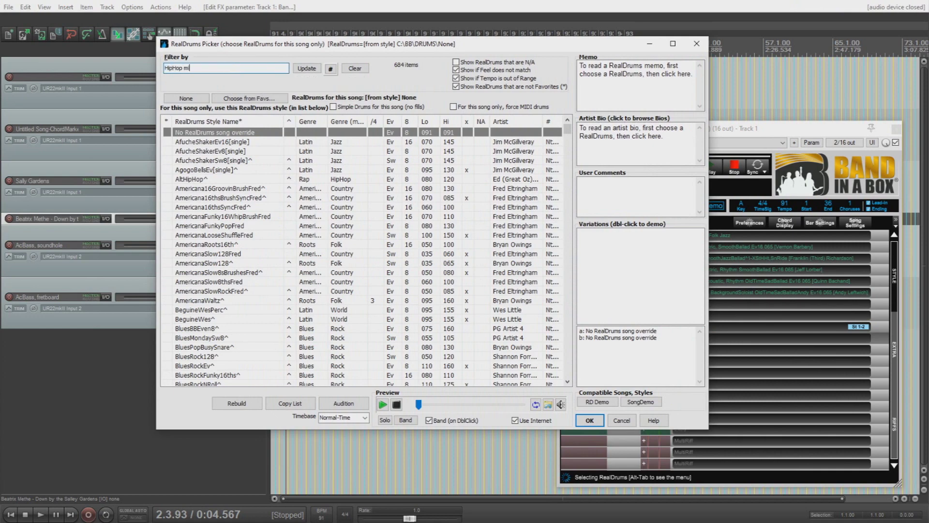
{"action": "key", "text": "Return"}
{"action": "left_click", "coordinate": [215, 142]}
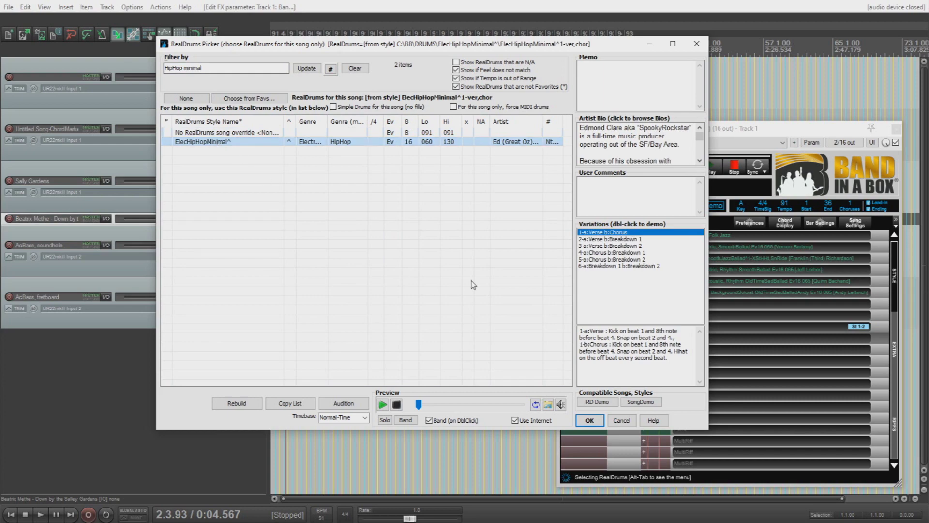
{"action": "left_click", "coordinate": [581, 419]}
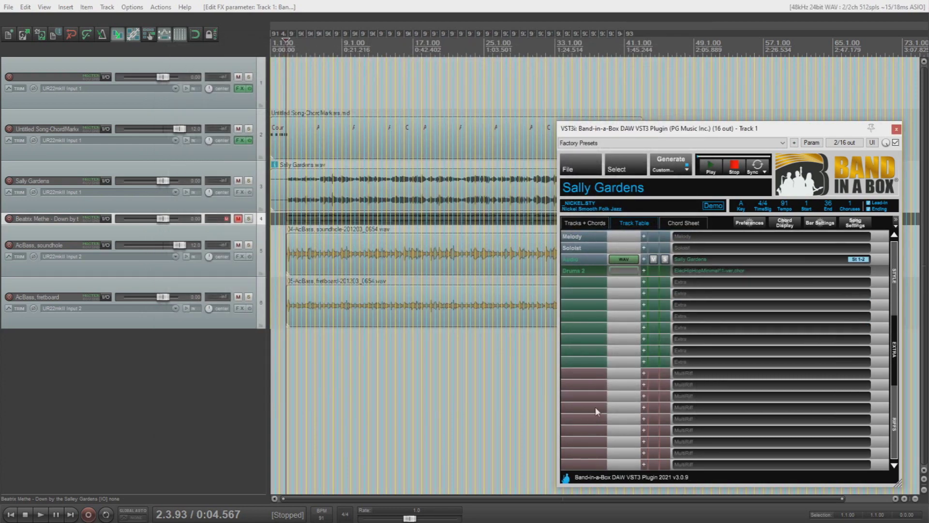
Assign the CajonFolkSlow8ths RealDrums style to Drums 3.
{"action": "left_click", "coordinate": [644, 283]}
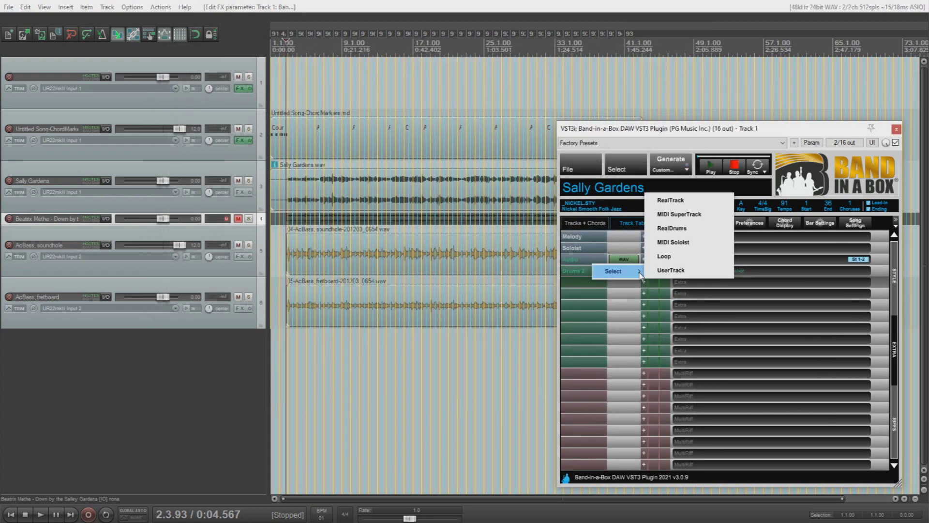
{"action": "left_click", "coordinate": [667, 229]}
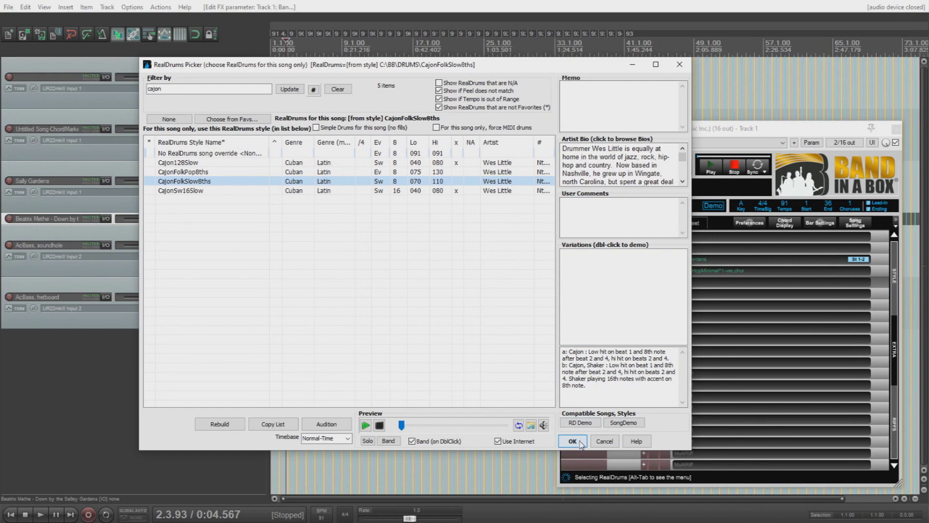
{"action": "left_click", "coordinate": [574, 441]}
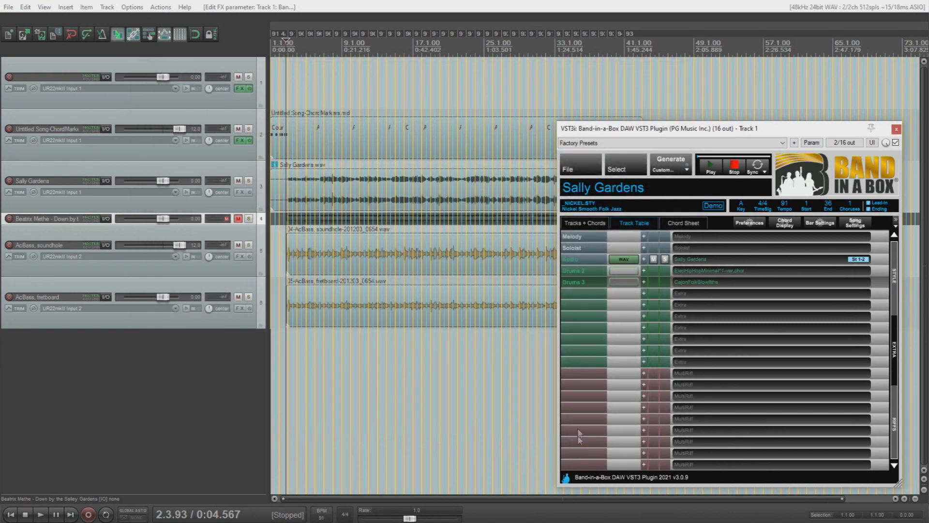
Add a Synth MinimalHipHopGhostPads 095 RealTrack and a Vibes PopBallad Ev 085 RealTrack.
{"action": "left_click", "coordinate": [645, 293]}
{"action": "mouse_move", "coordinate": [637, 289]}
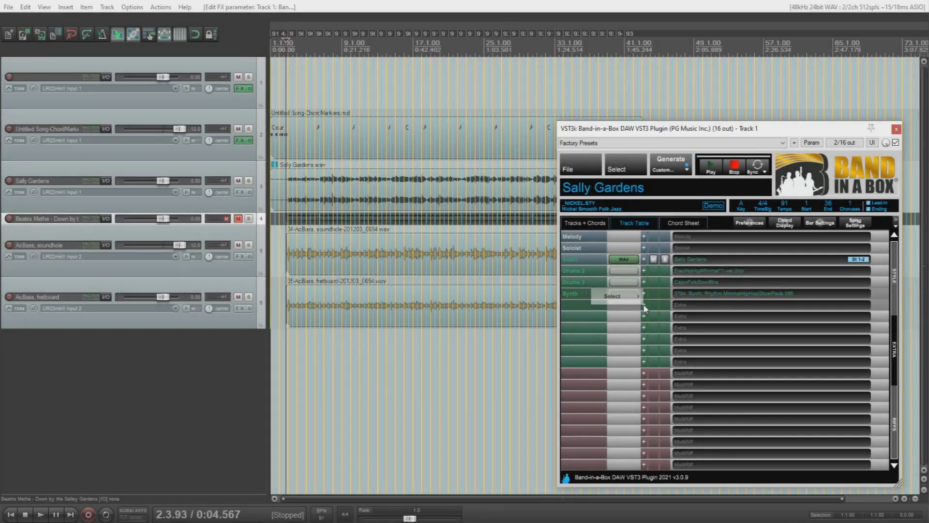
{"action": "left_click", "coordinate": [642, 305]}
{"action": "mouse_move", "coordinate": [635, 298]}
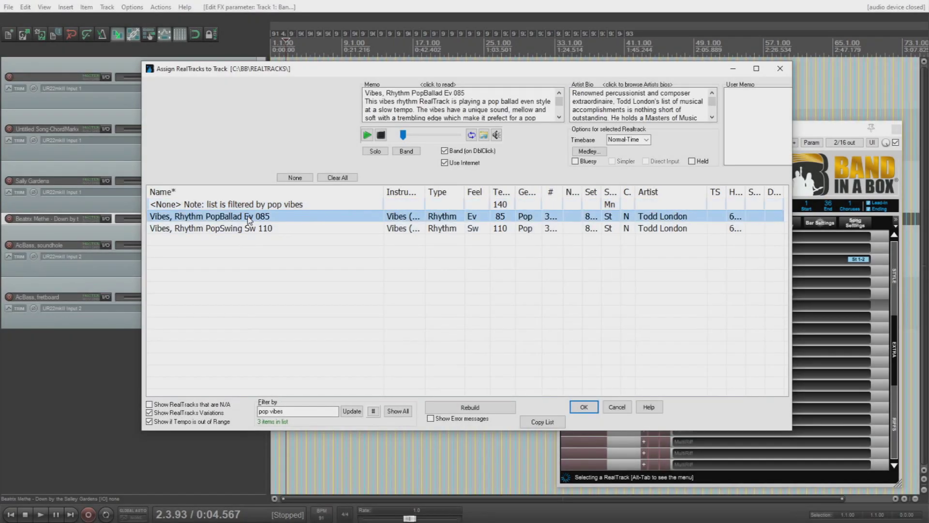
{"action": "left_click", "coordinate": [585, 407]}
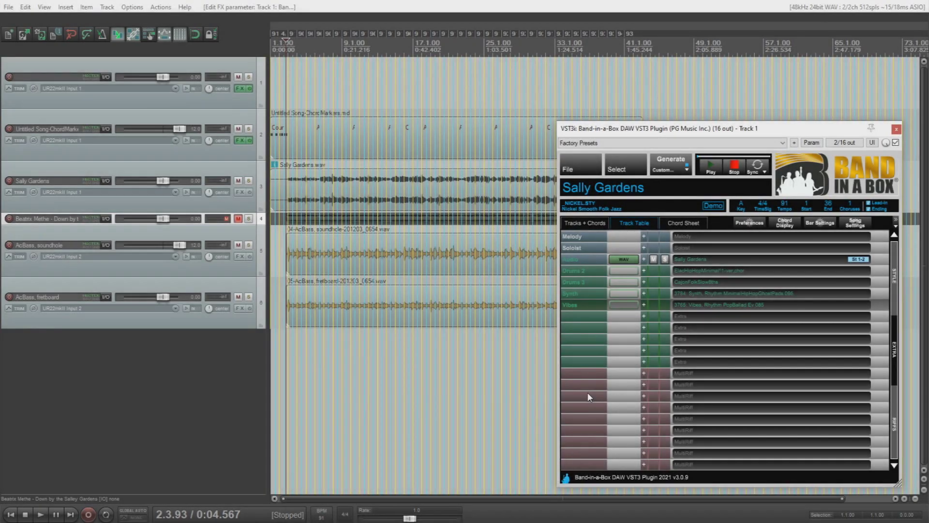
{"action": "left_click", "coordinate": [578, 169]}
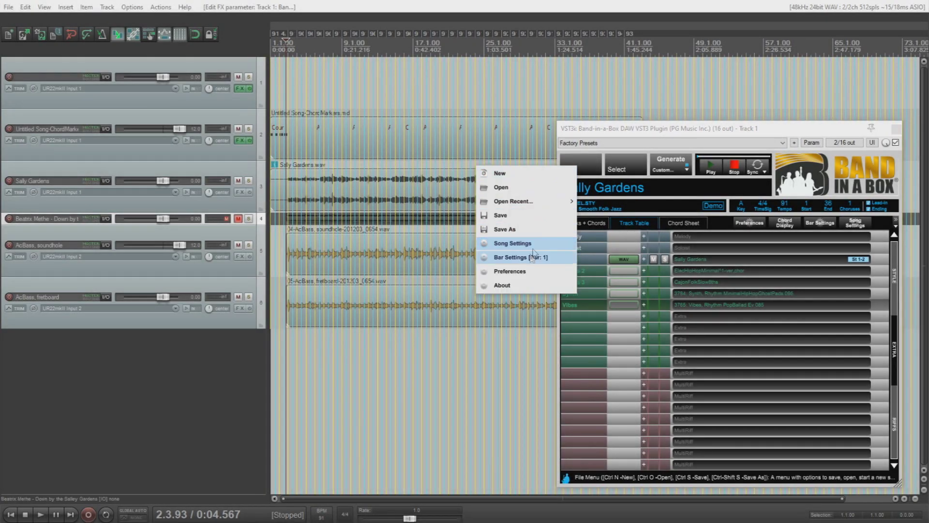
Review the plugin preferences, generate all extra tracks, and drag the Drums 2 audio onto a new track.
{"action": "left_click", "coordinate": [524, 271]}
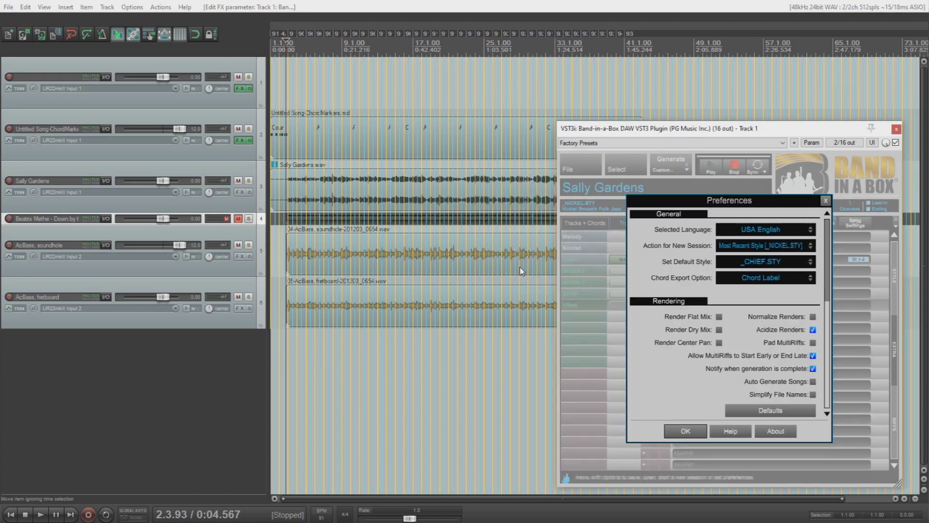
{"action": "left_click", "coordinate": [683, 434]}
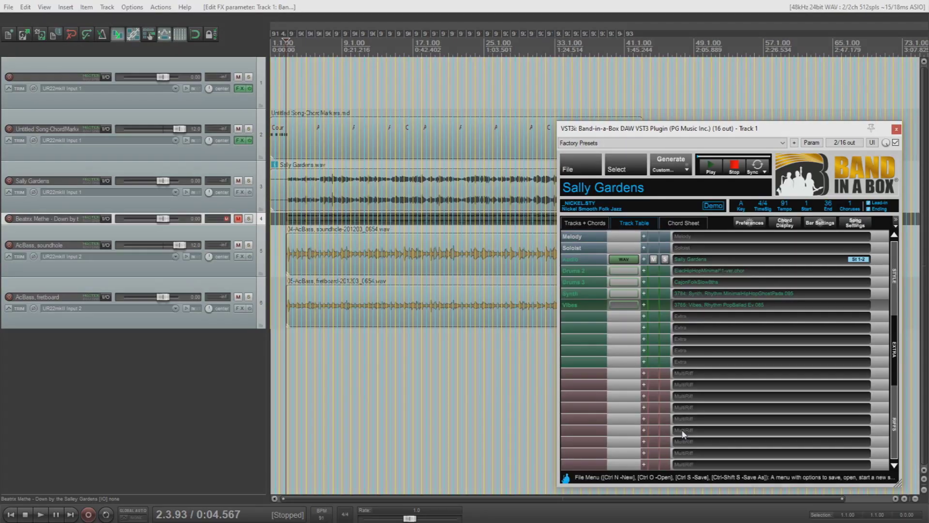
{"action": "left_click", "coordinate": [671, 164]}
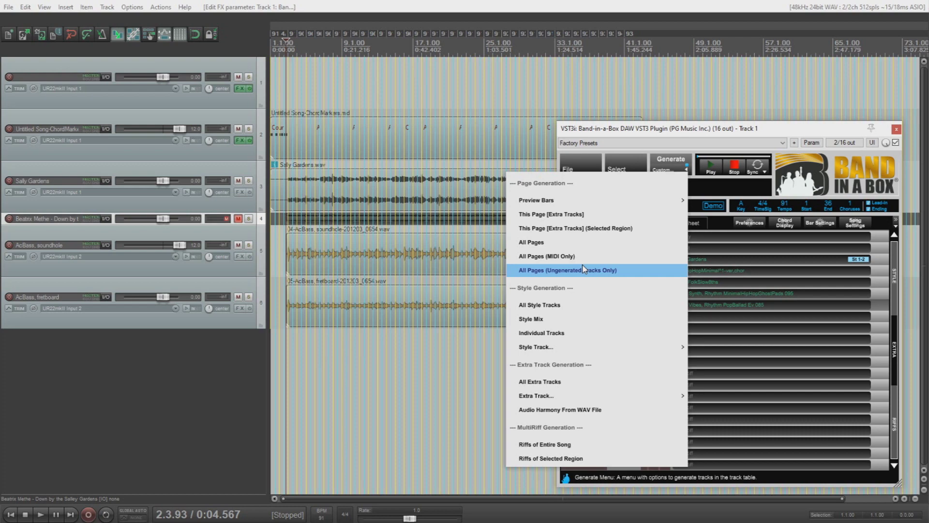
{"action": "left_click", "coordinate": [552, 382]}
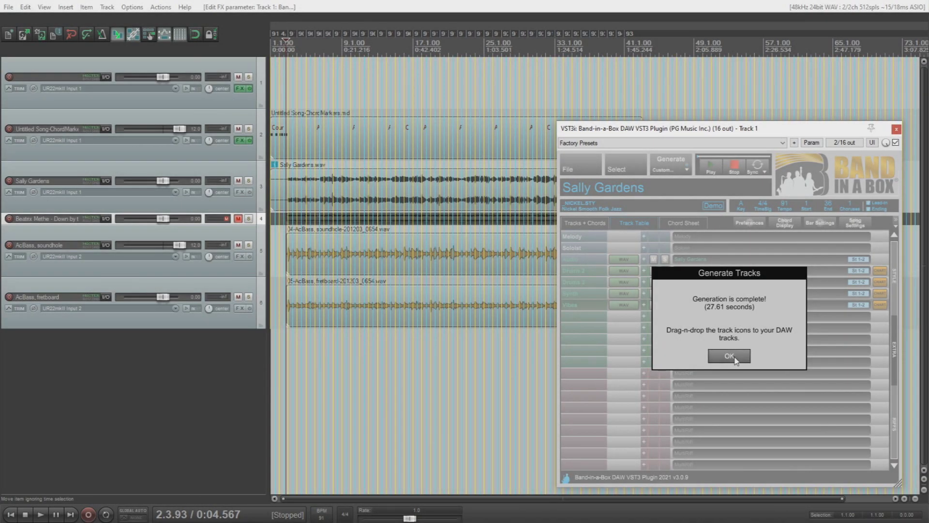
{"action": "left_click", "coordinate": [729, 356]}
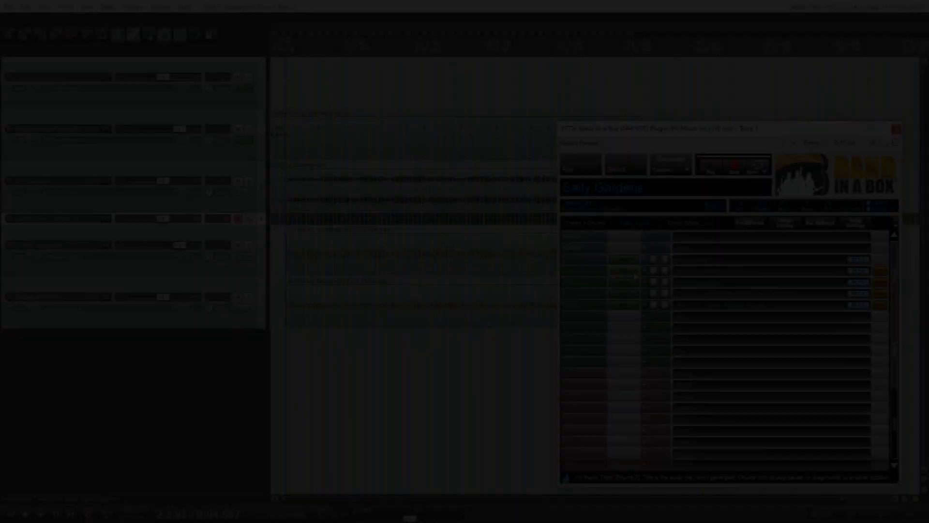
{"action": "left_click_drag", "start_coordinate": [623, 271], "coordinate": [228, 384]}
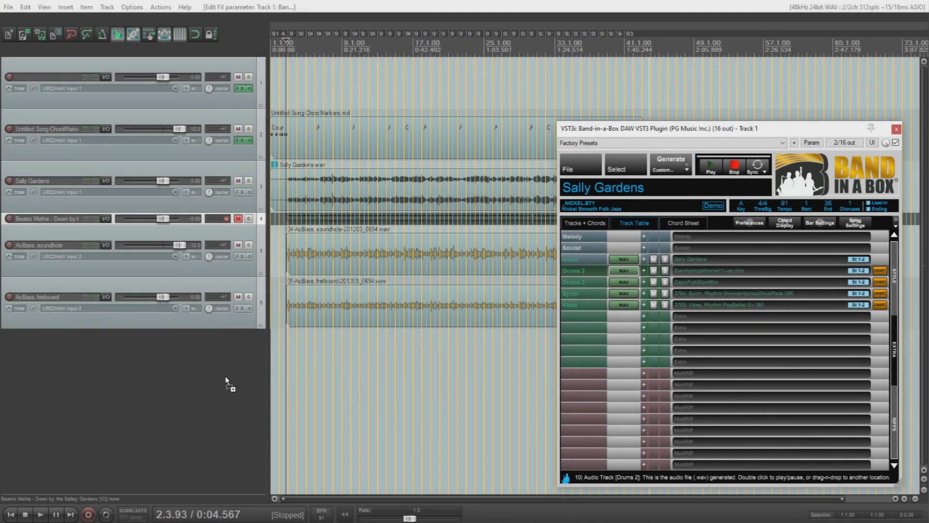
Drag the generated Drums 3 WAV into REAPER as track 8.
{"action": "left_click_drag", "start_coordinate": [623, 282], "coordinate": [209, 428]}
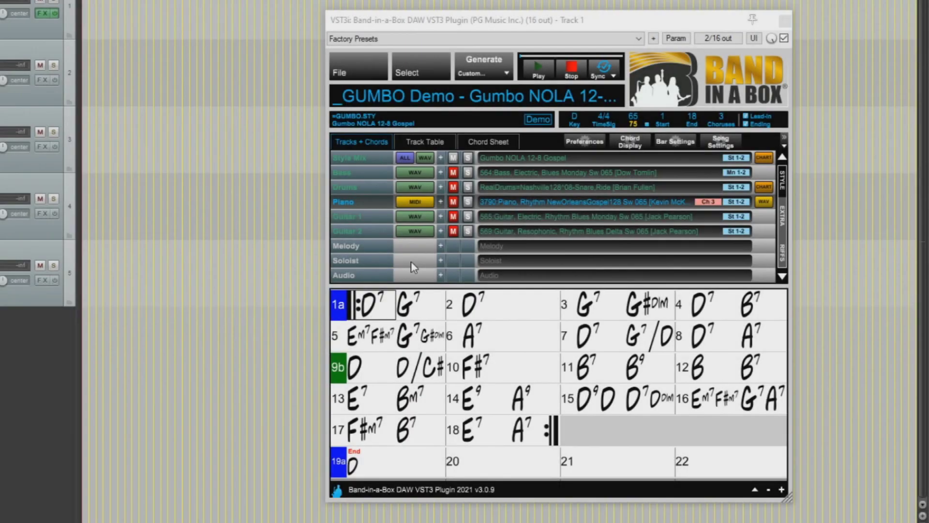
Look through the Guitar 1 track's channel options, then select the chord bars from bar 1.
{"action": "right_click", "coordinate": [440, 216]}
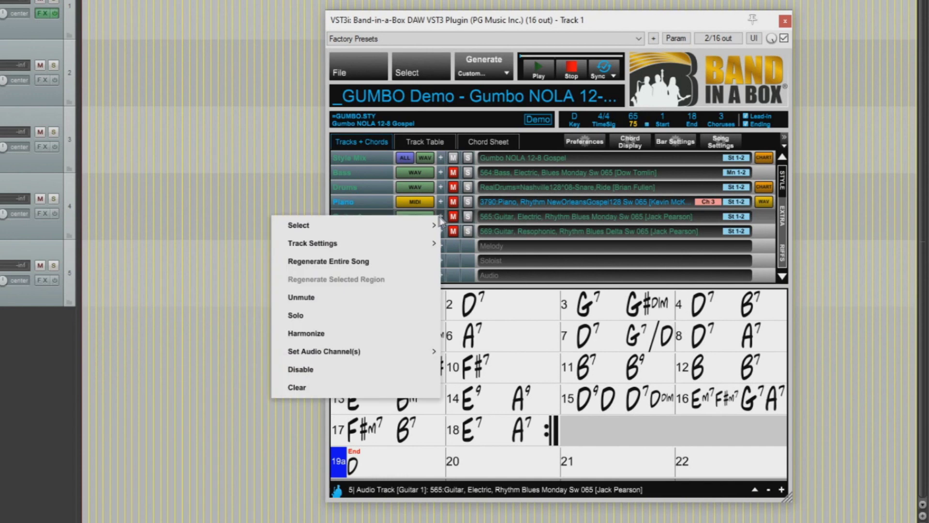
{"action": "mouse_move", "coordinate": [400, 353]}
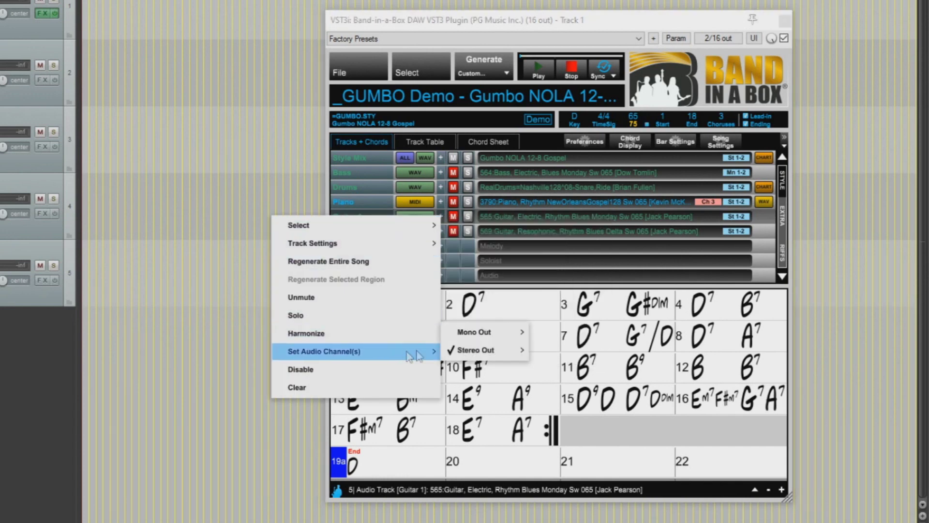
{"action": "mouse_move", "coordinate": [501, 337]}
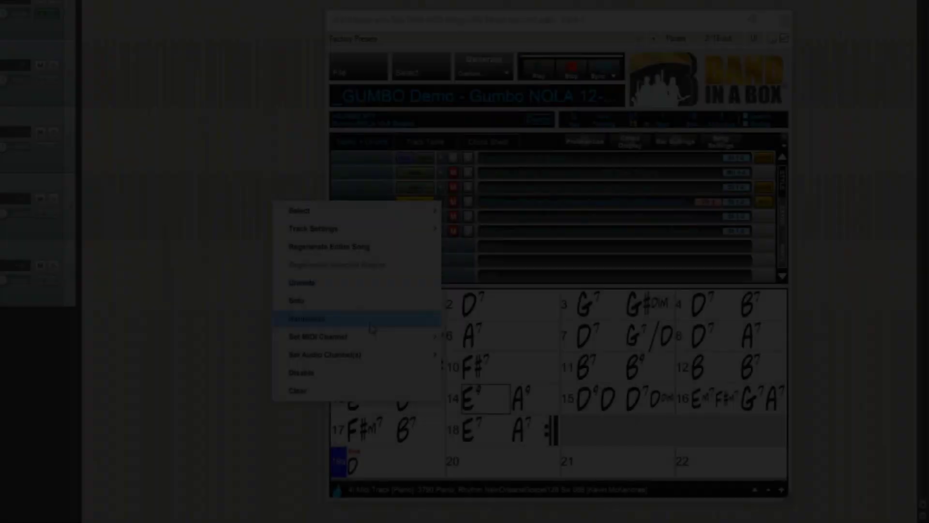
{"action": "mouse_move", "coordinate": [373, 338]}
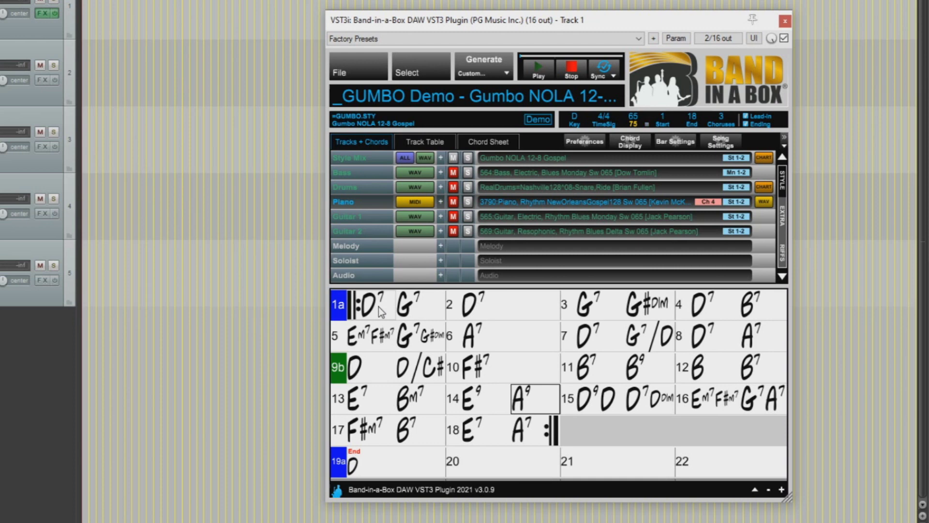
{"action": "left_click_drag", "start_coordinate": [378, 307], "coordinate": [542, 441]}
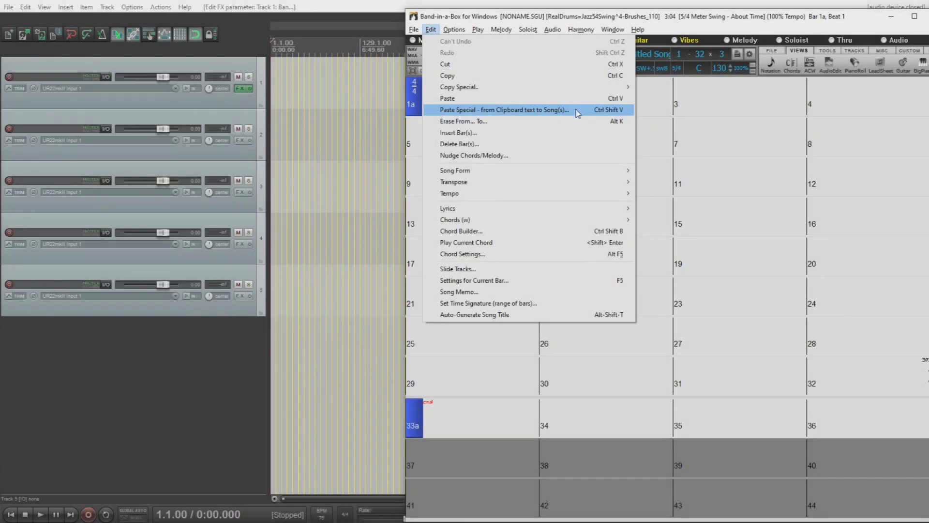
Paste the GUMBO Demo text into the current song and copy the MIPANA Demo song as text.
{"action": "left_click", "coordinate": [576, 110]}
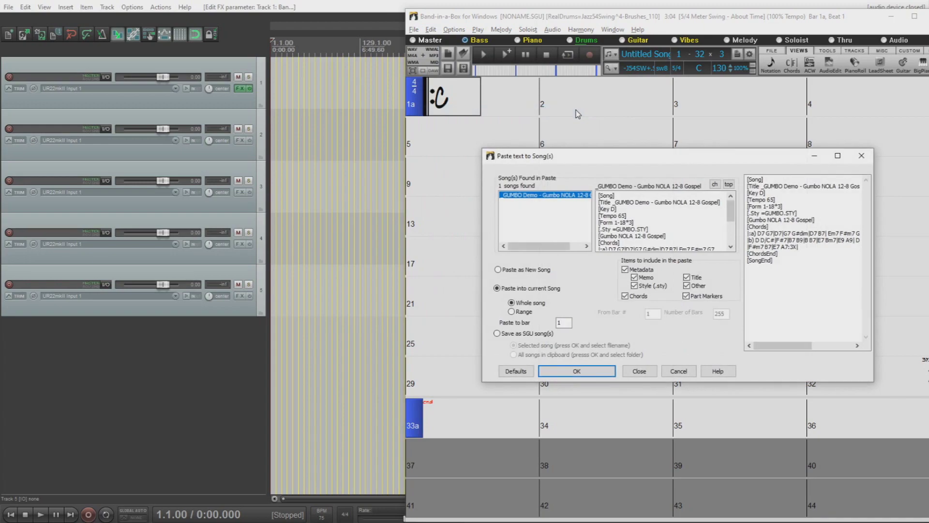
{"action": "left_click", "coordinate": [608, 378]}
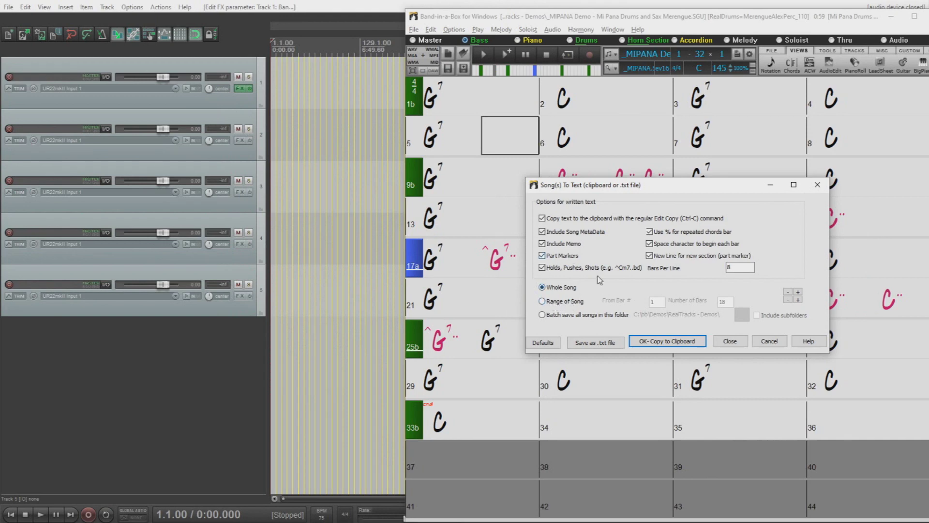
{"action": "left_click", "coordinate": [662, 344]}
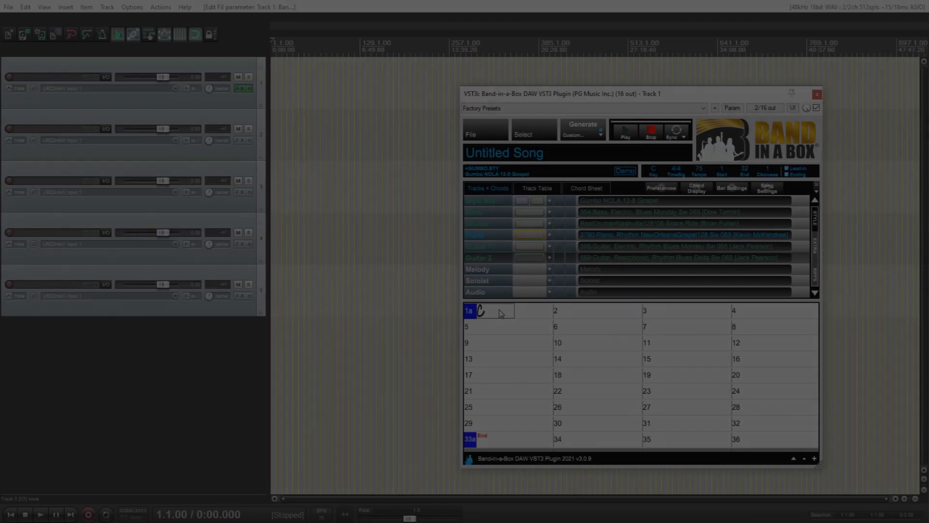
Paste the MIPANA Demo song into the plugin and show Nashville Notation above its chords.
{"action": "key", "text": "ctrl+v"}
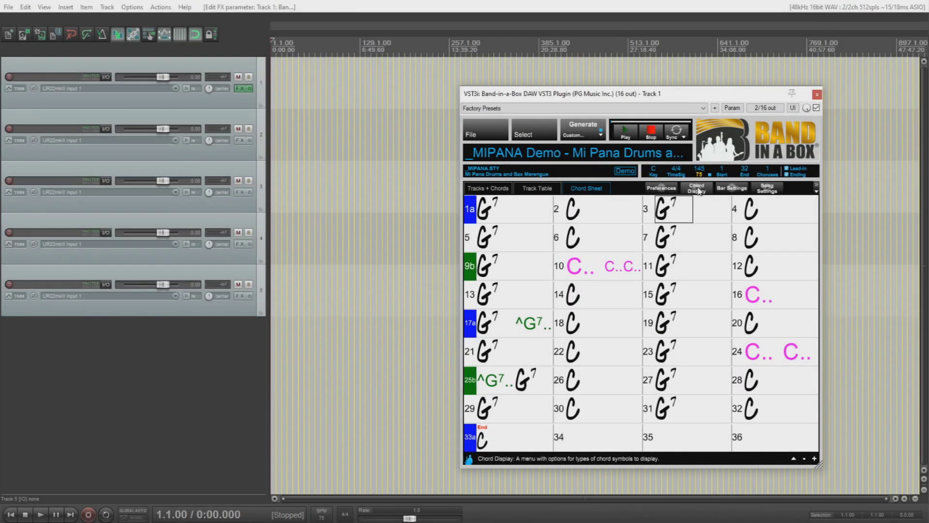
{"action": "left_click", "coordinate": [697, 188]}
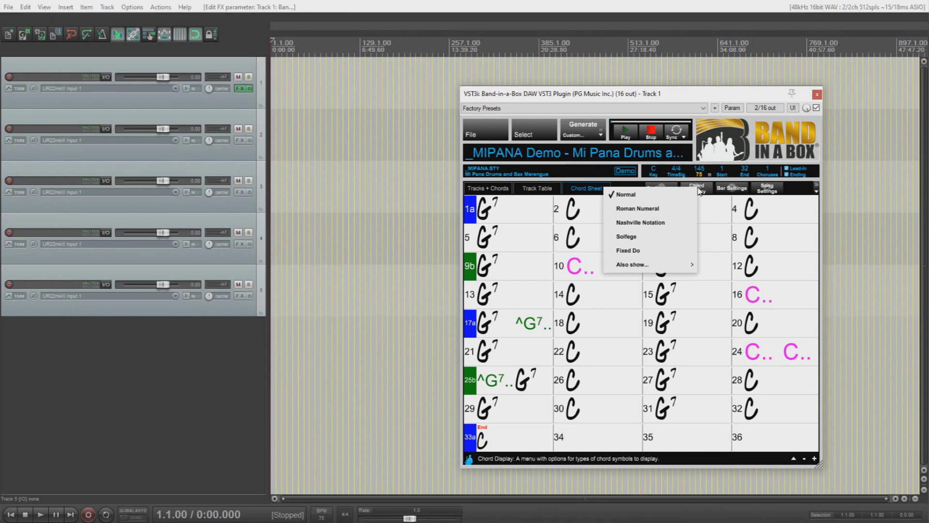
{"action": "mouse_move", "coordinate": [647, 270]}
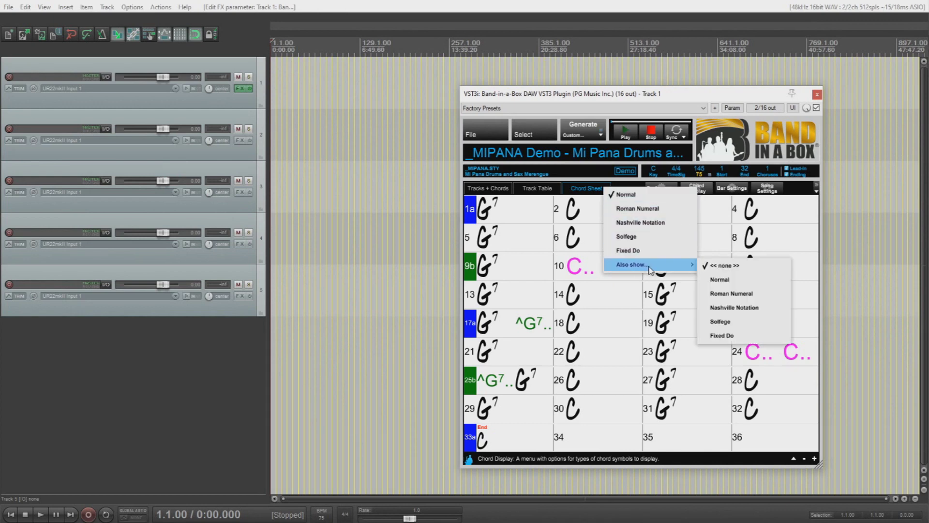
{"action": "left_click", "coordinate": [734, 308]}
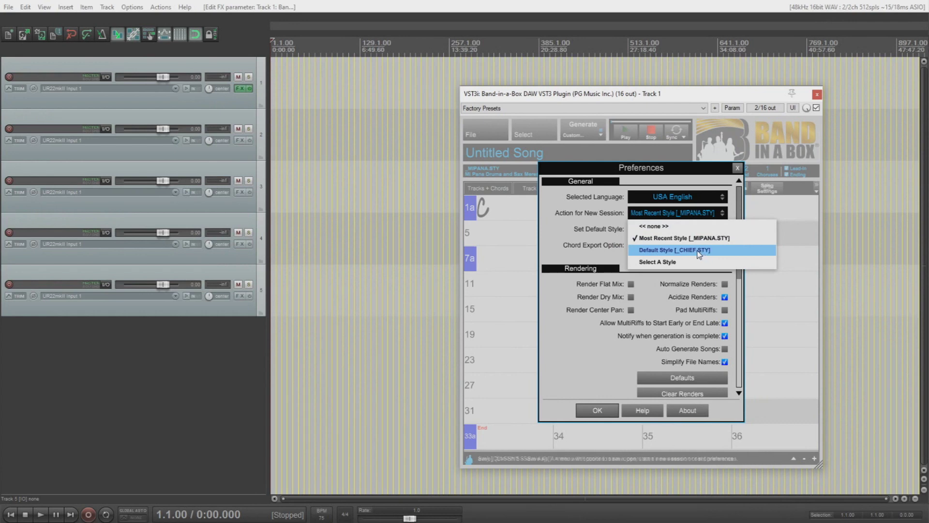
Set the Action for New Session preference to Select A Style and save it.
{"action": "left_click", "coordinate": [566, 228]}
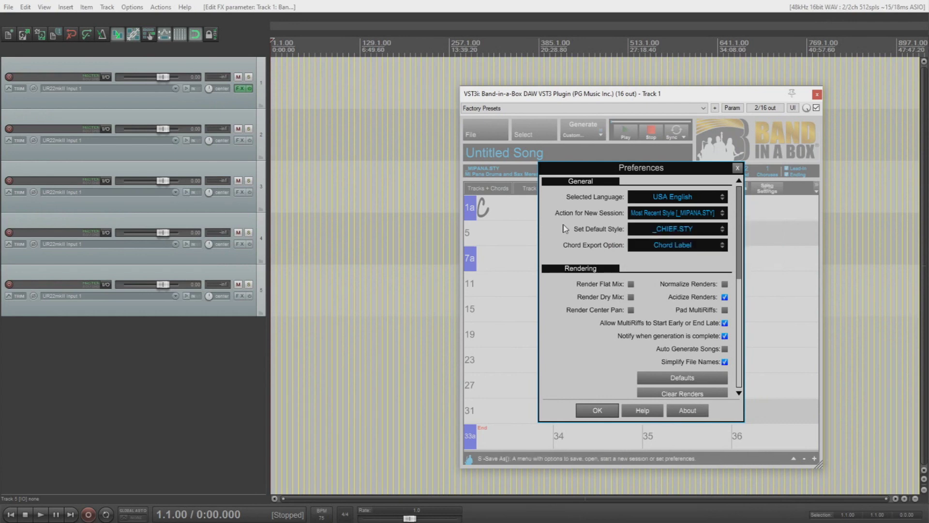
{"action": "left_click", "coordinate": [694, 215]}
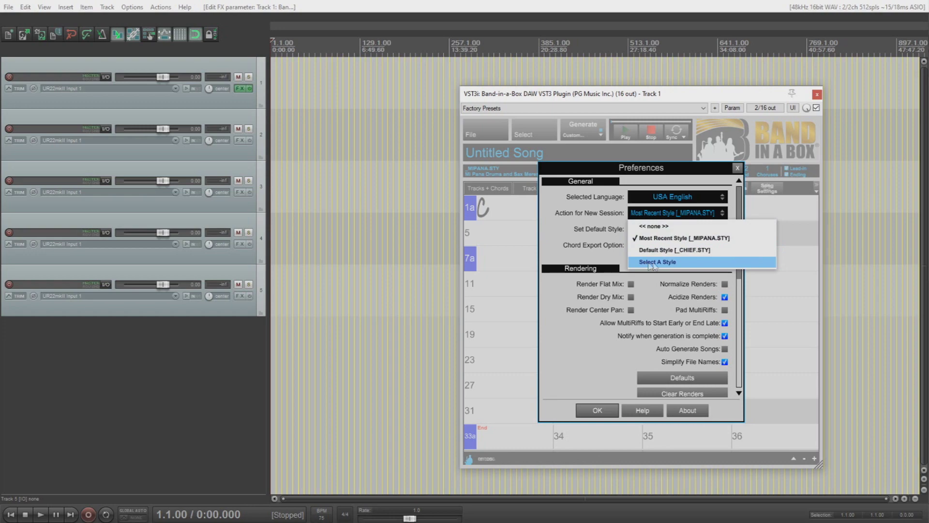
{"action": "left_click", "coordinate": [671, 262]}
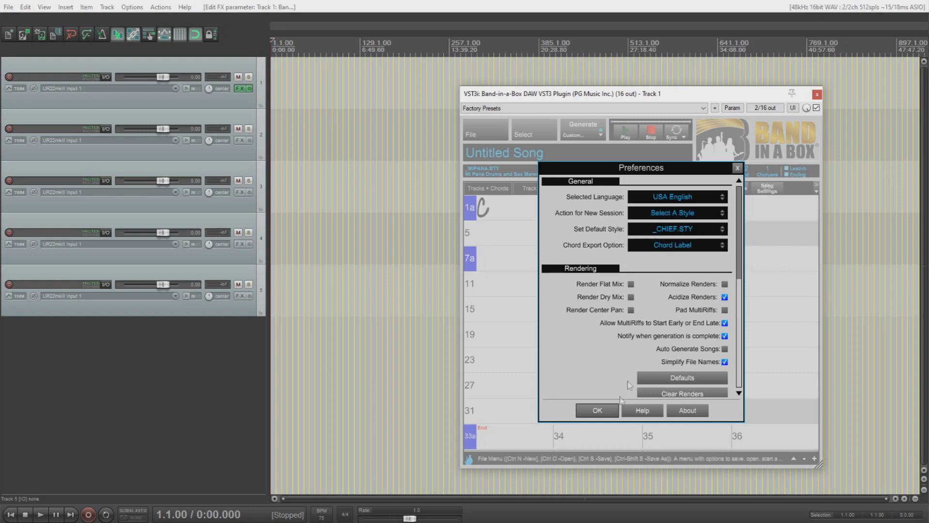
{"action": "left_click", "coordinate": [597, 410]}
{"action": "left_click", "coordinate": [486, 135]}
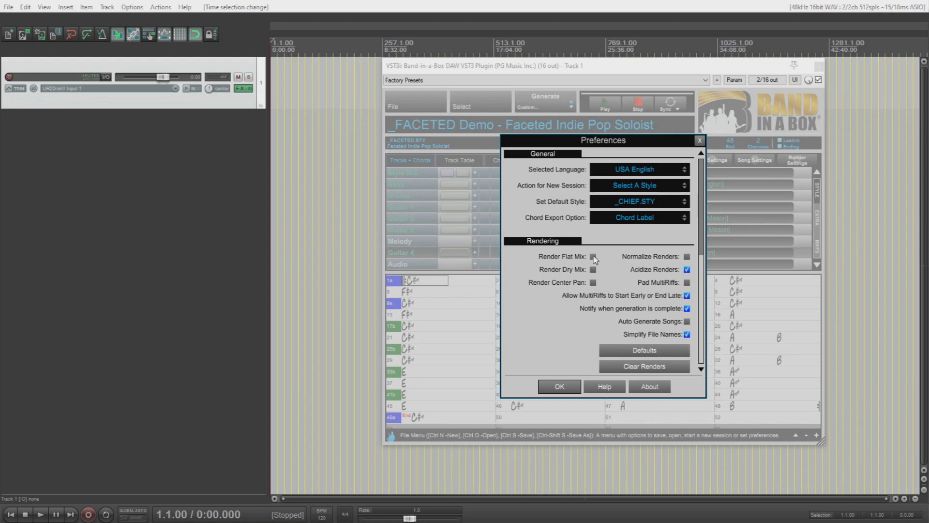
Turn on Render Flat Mix in the Band-in-a-Box preferences.
{"action": "left_click", "coordinate": [594, 257]}
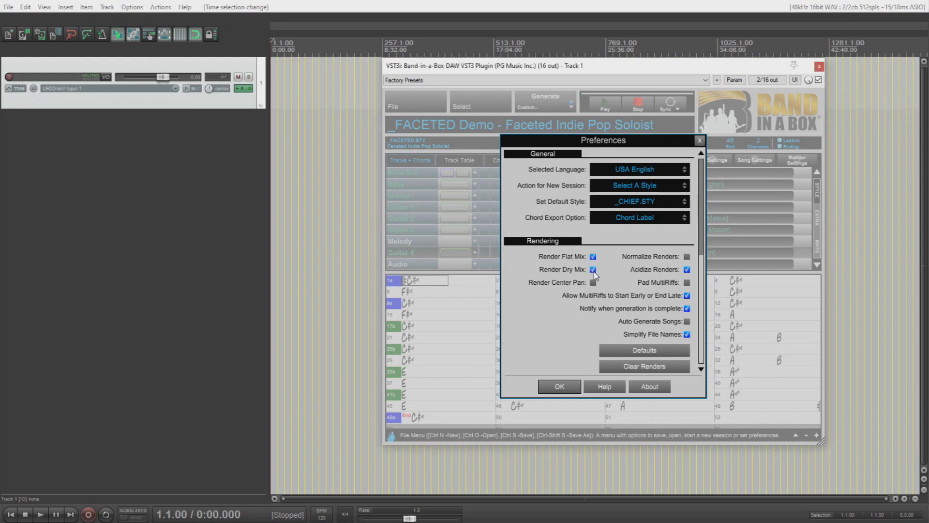